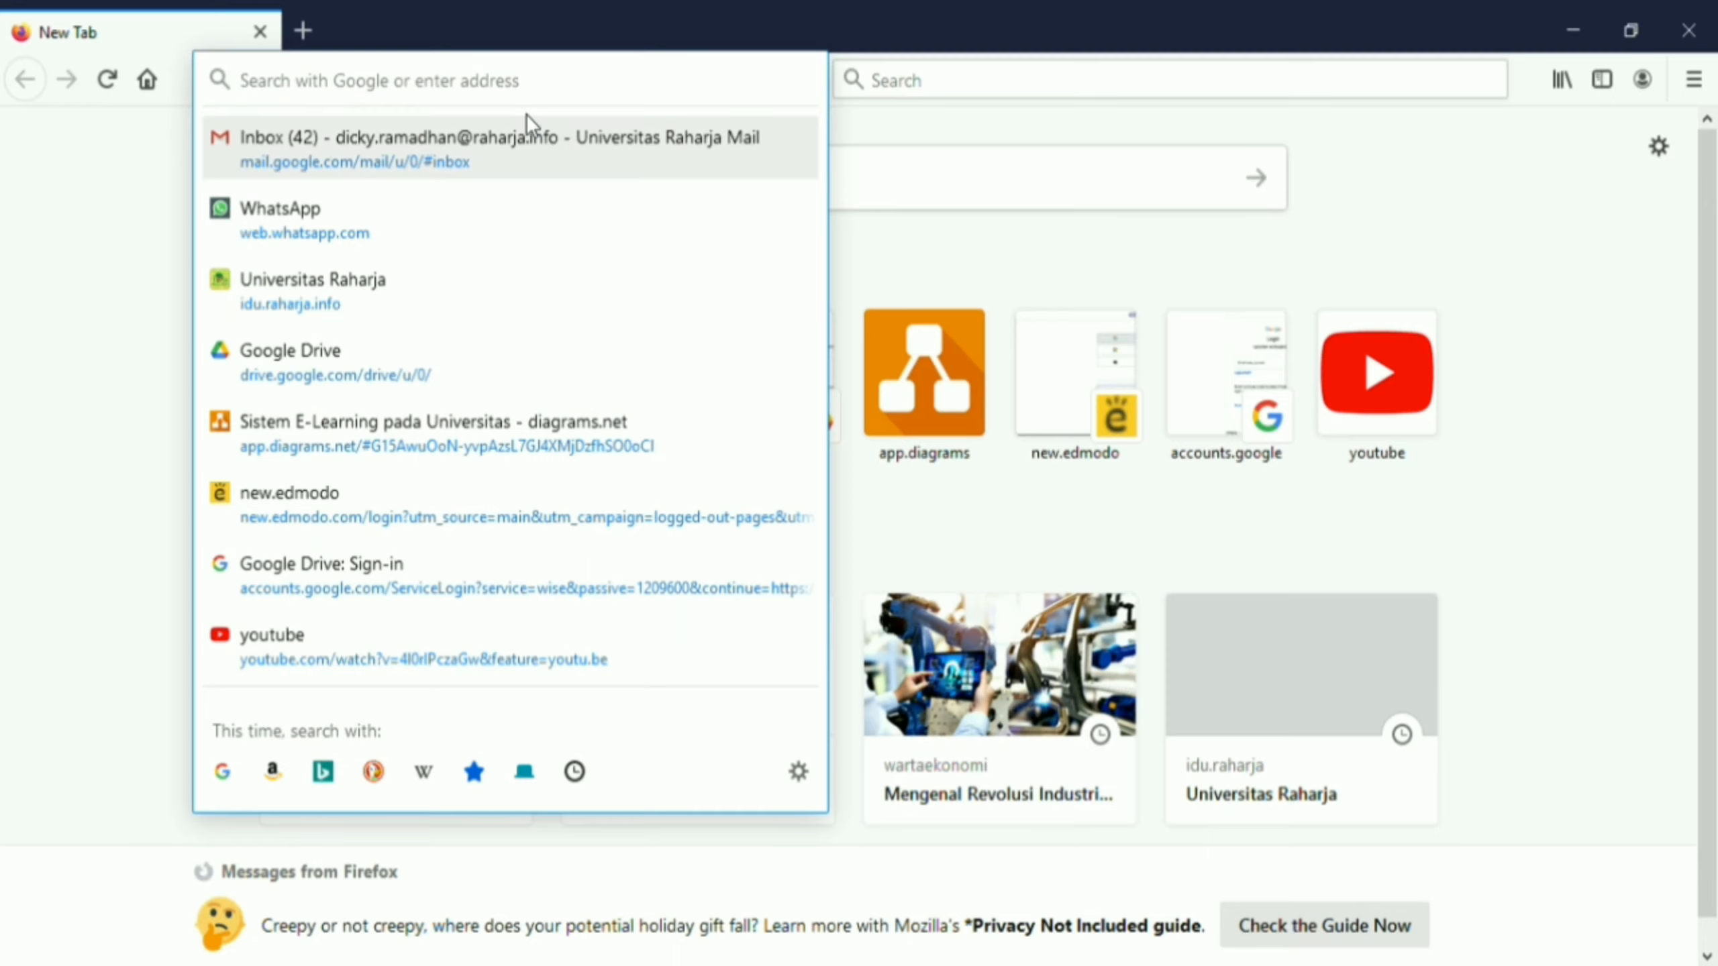
- Open the draw.io website
type("draw")
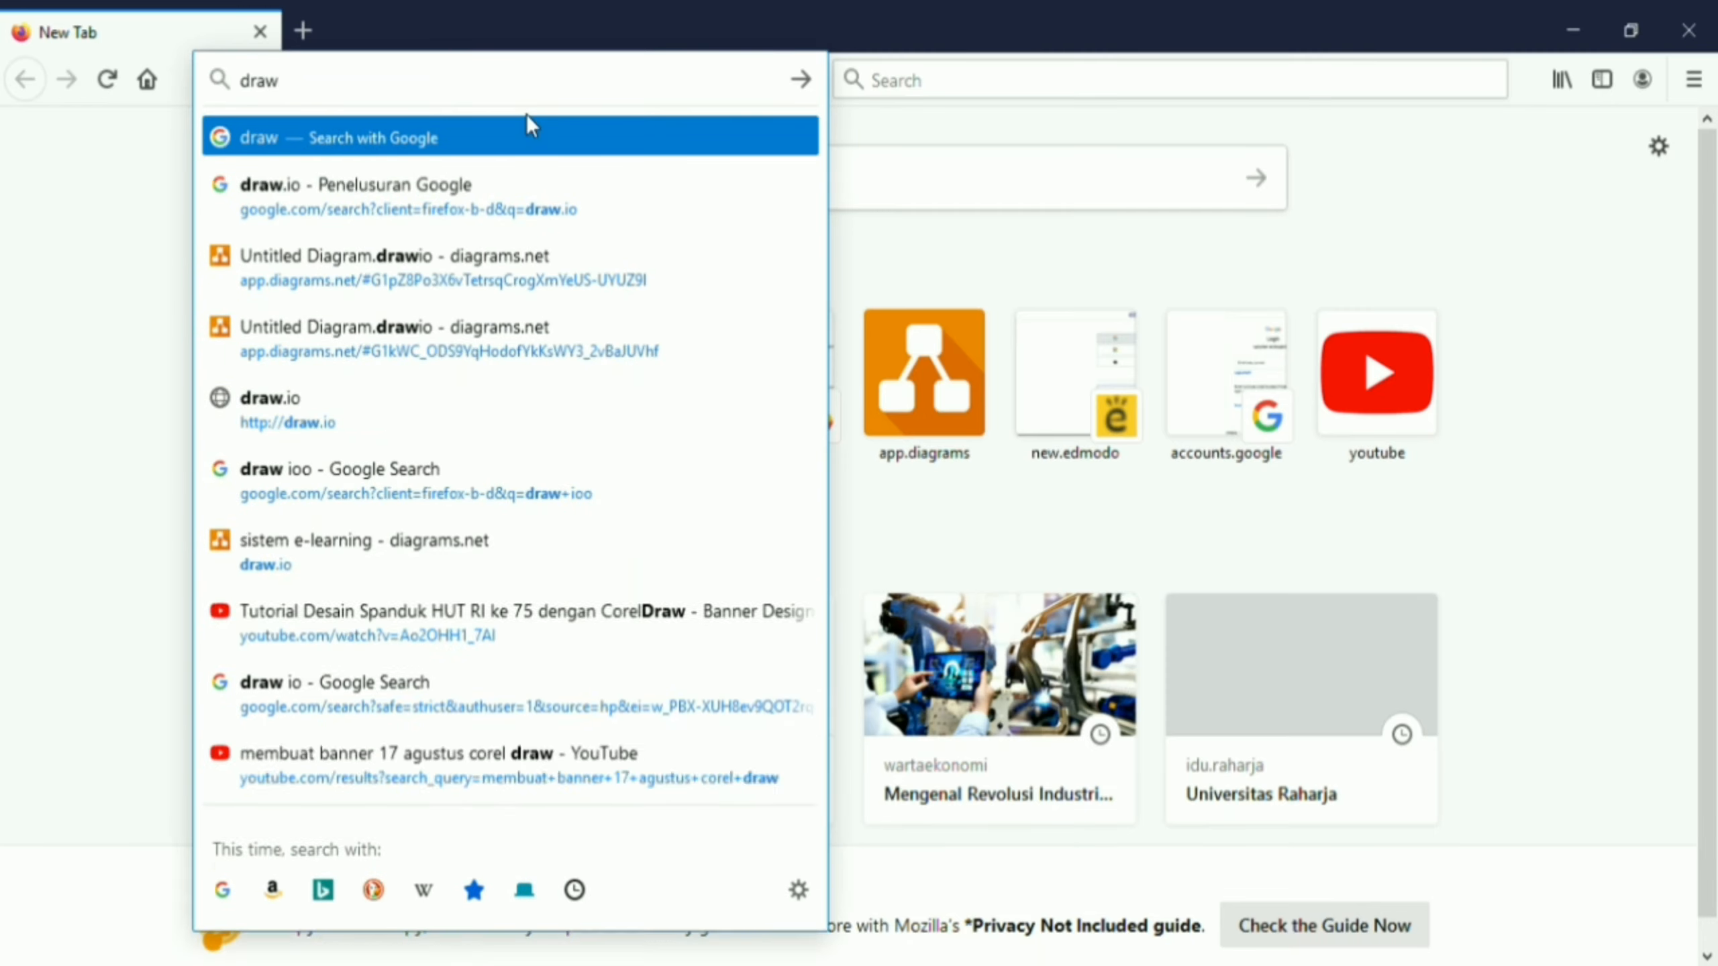
type(".io")
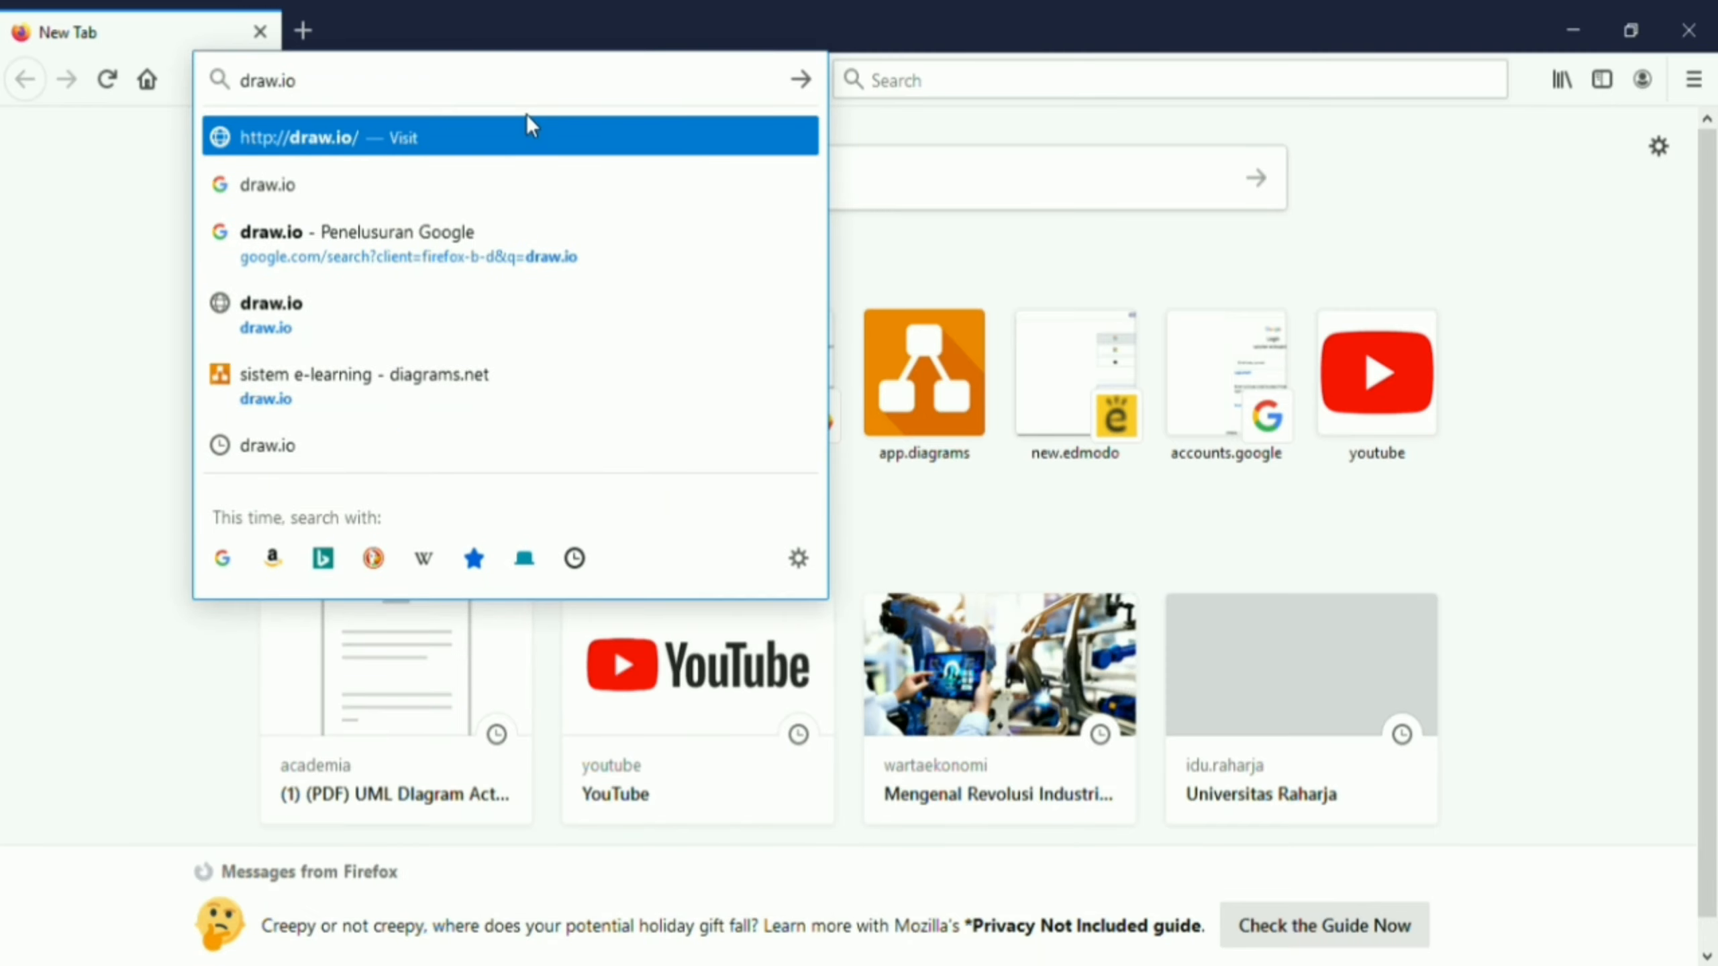
key("Return")
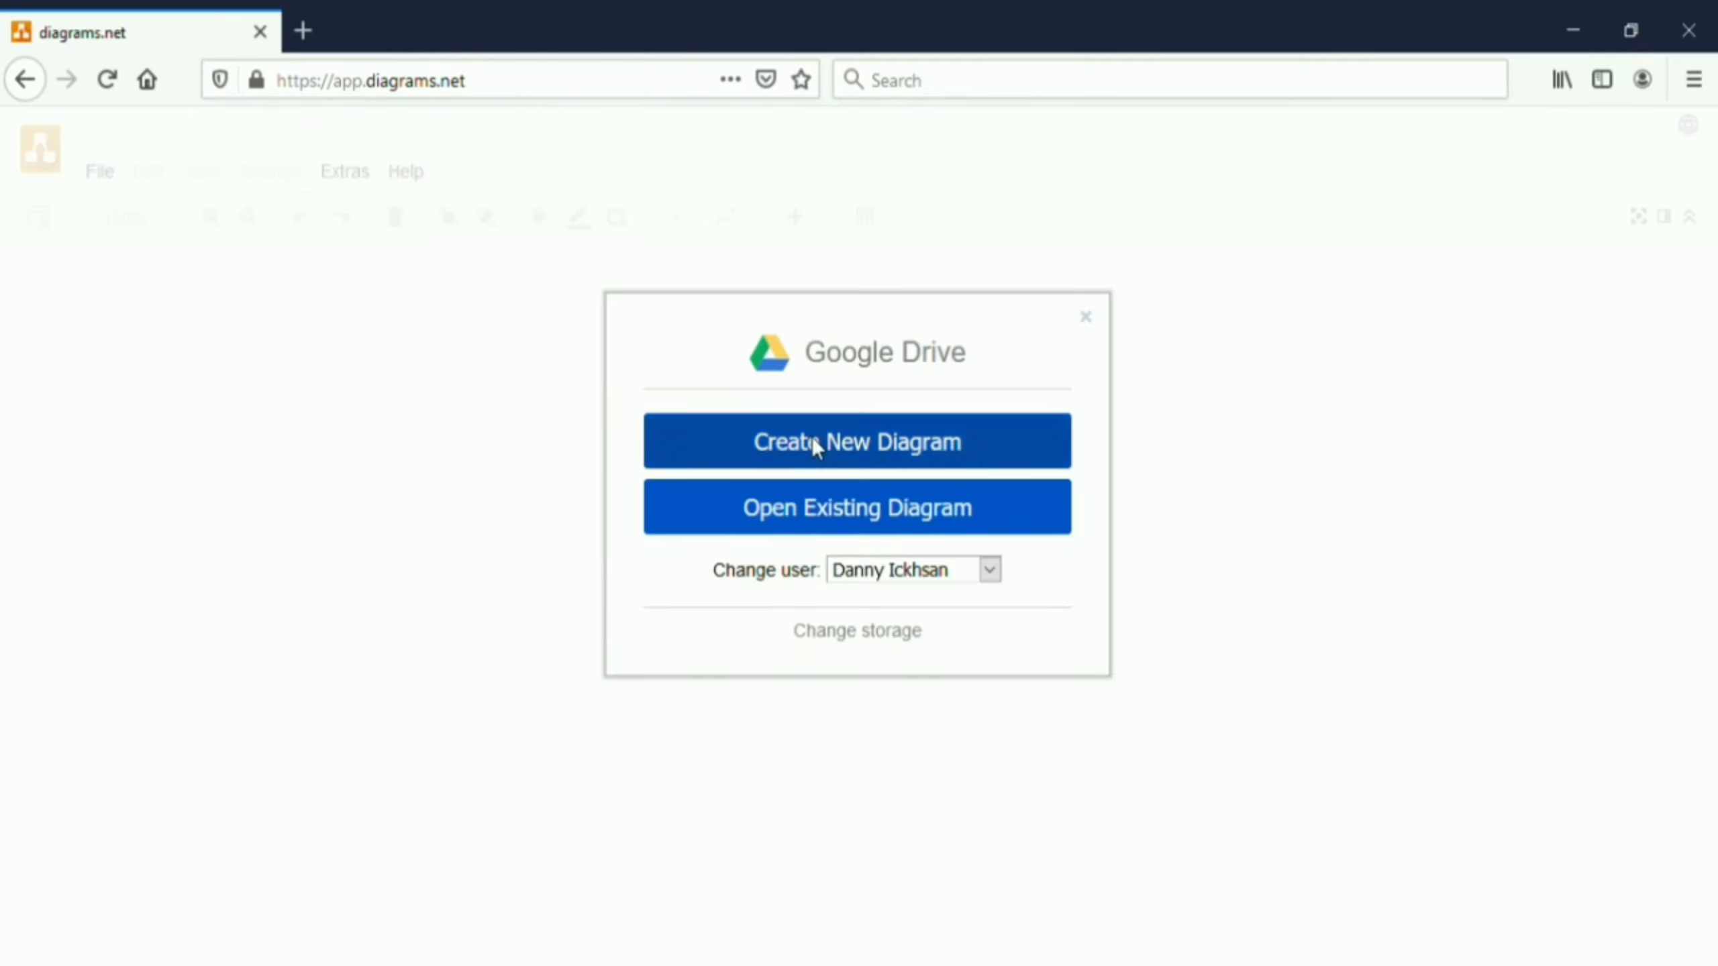
- Create a new blank diagram named kelompok10 as an XML file in the Google Drive root folder
left_click(819, 440)
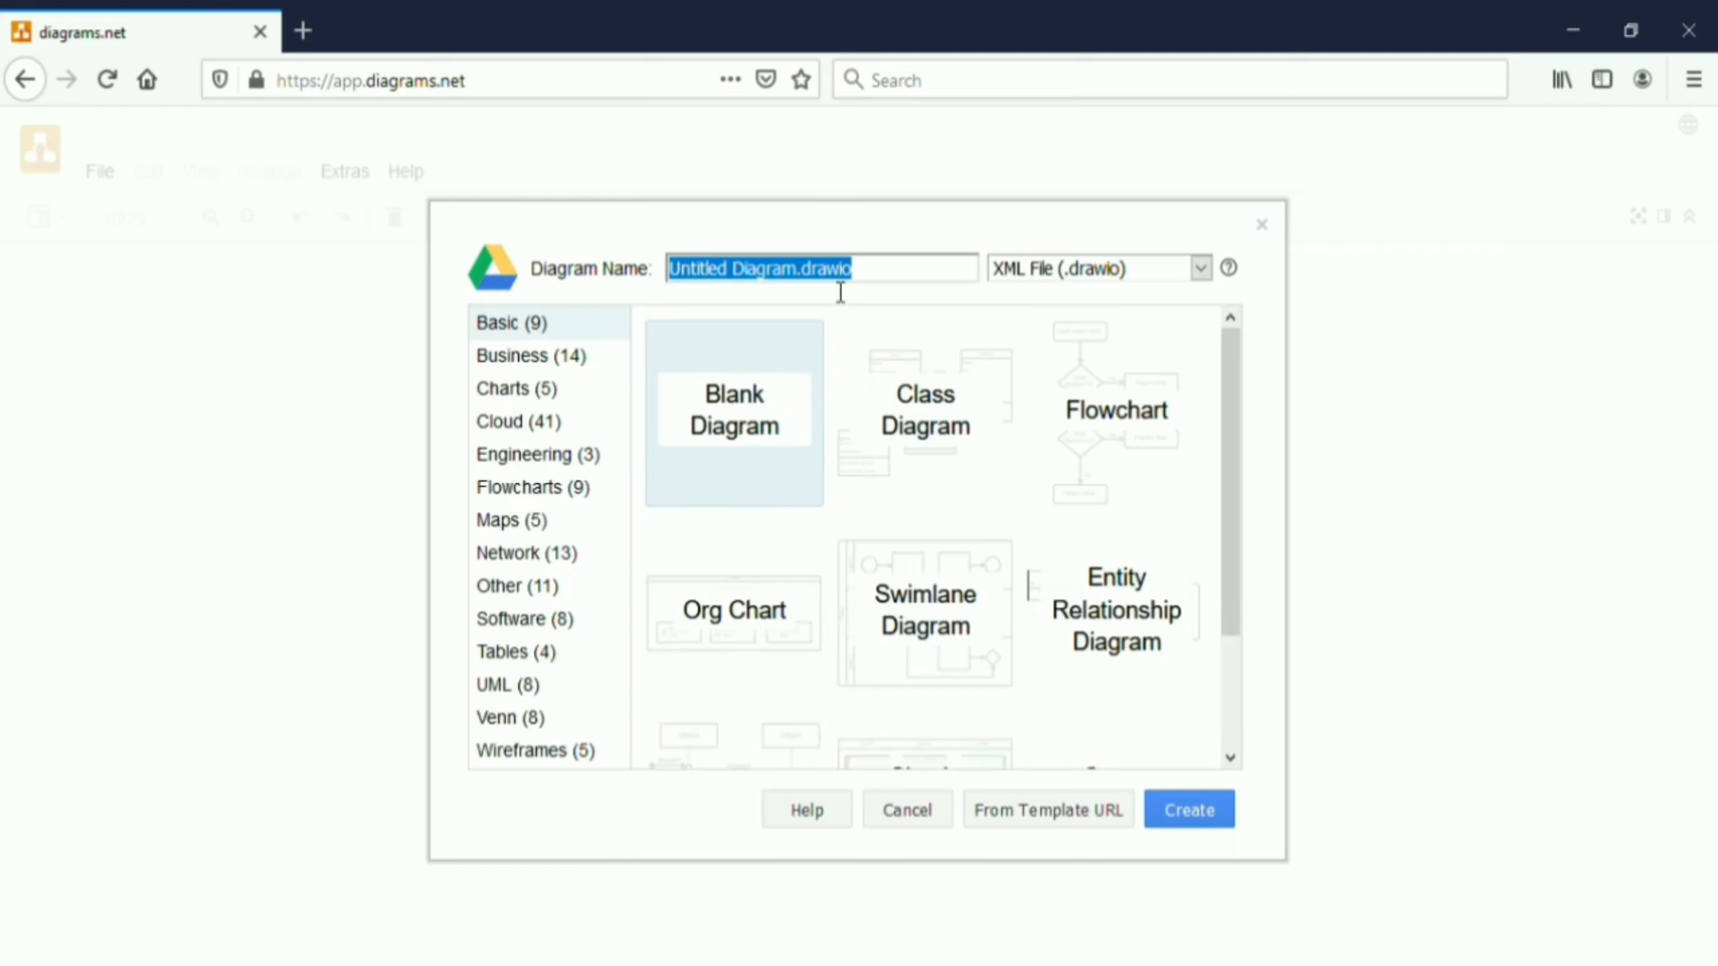
type("kelompok10")
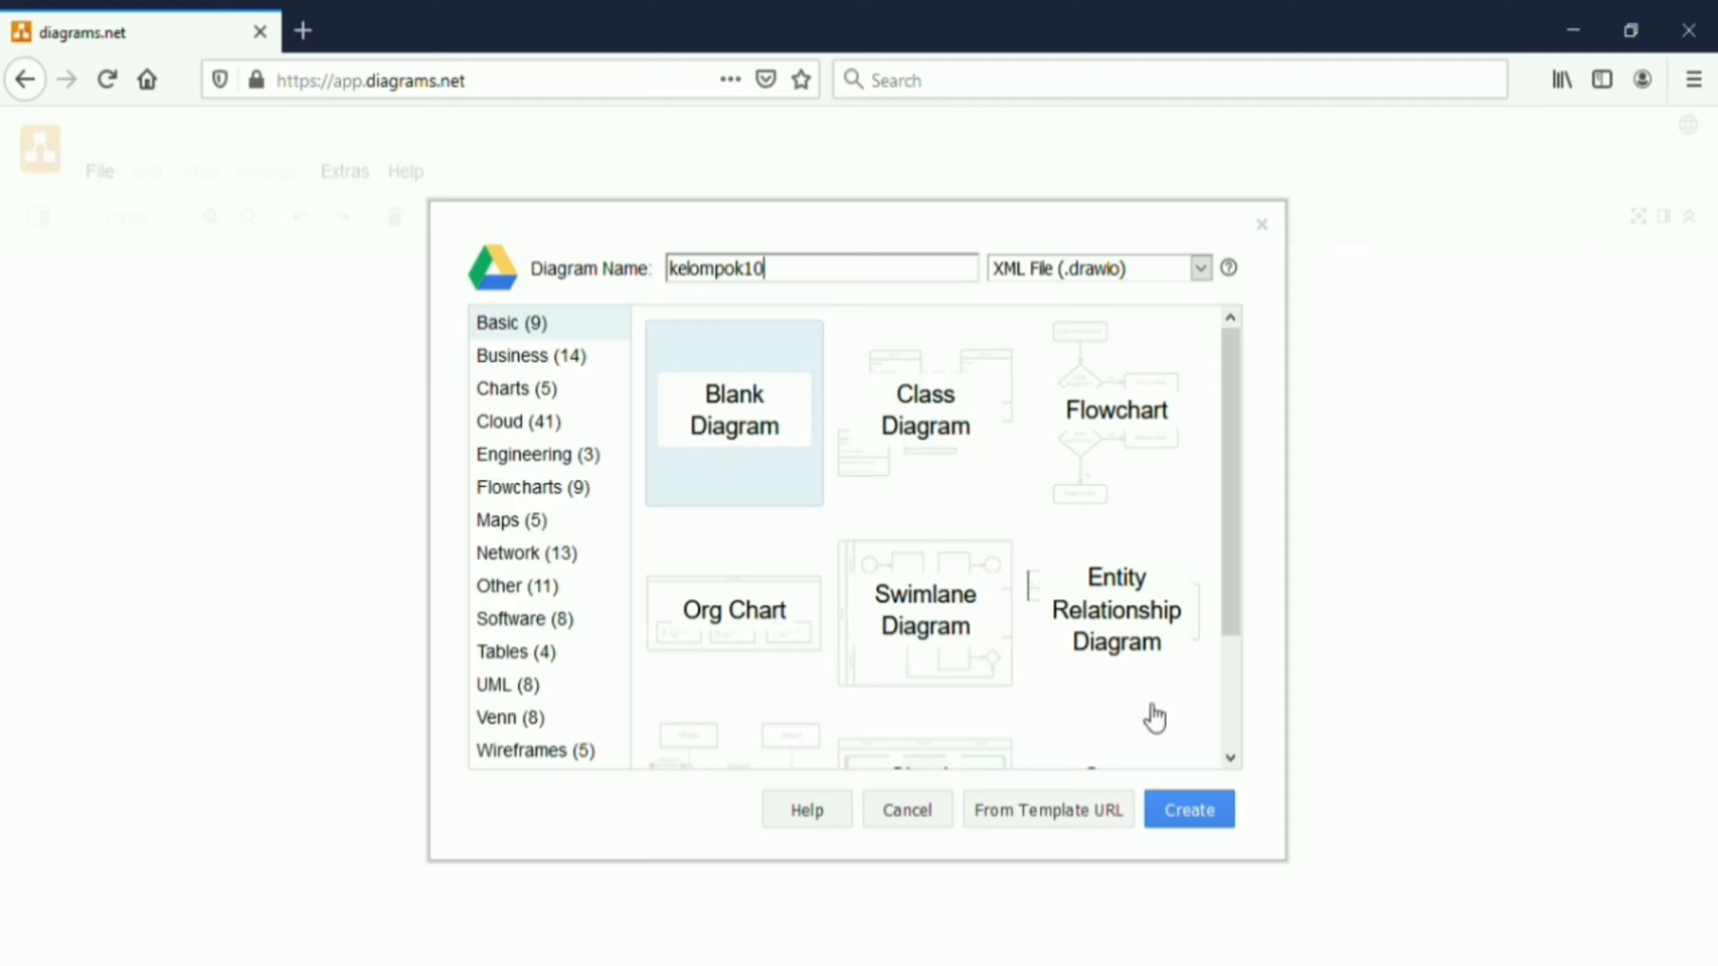
left_click(1200, 810)
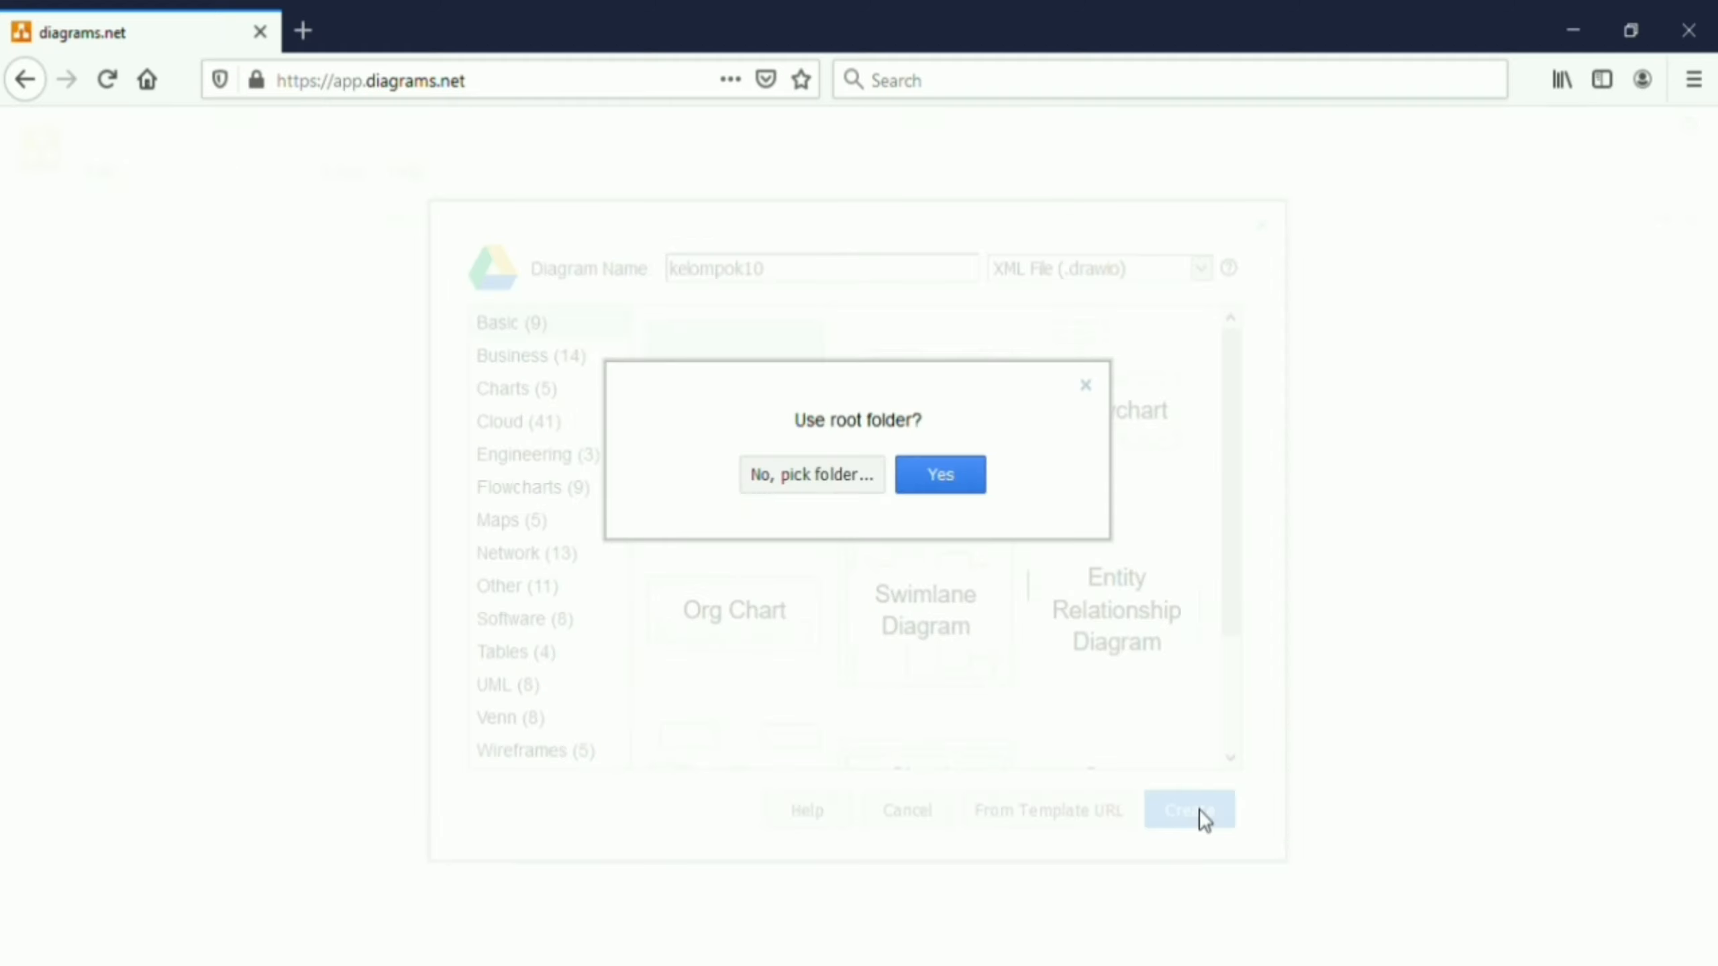
left_click(982, 491)
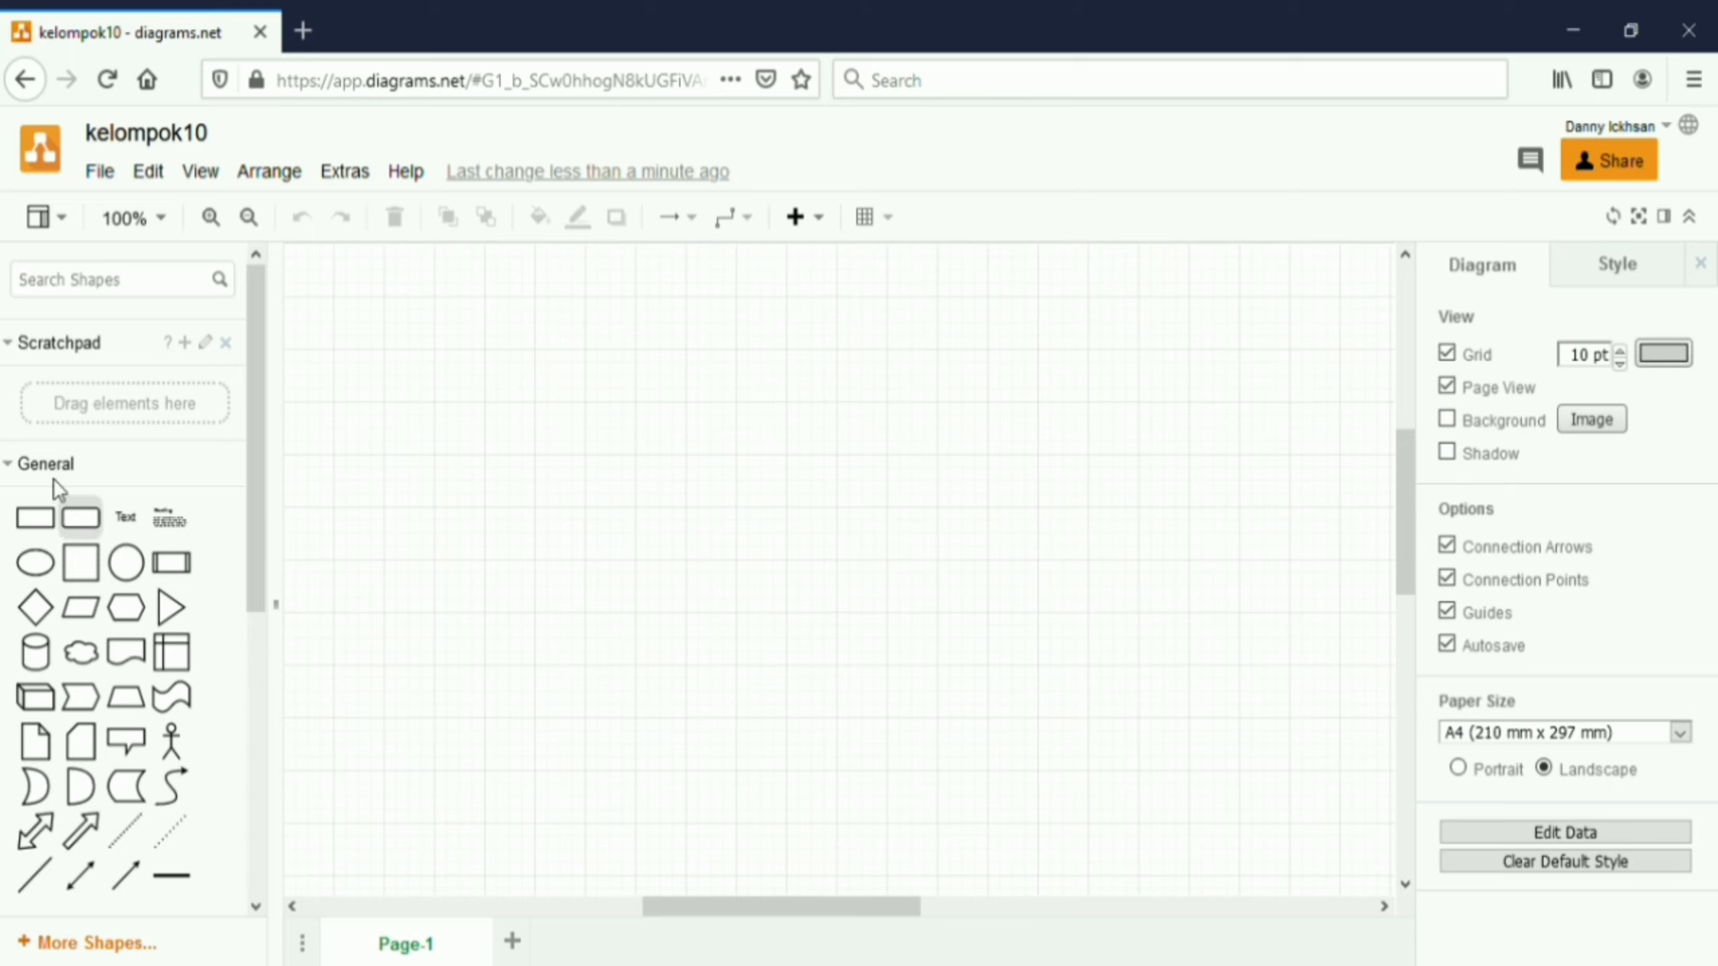
- Place a vertical Container from the Advanced shapes on the canvas and stretch it downward into a tall swimlane
left_click_drag(255, 438, 248, 725)
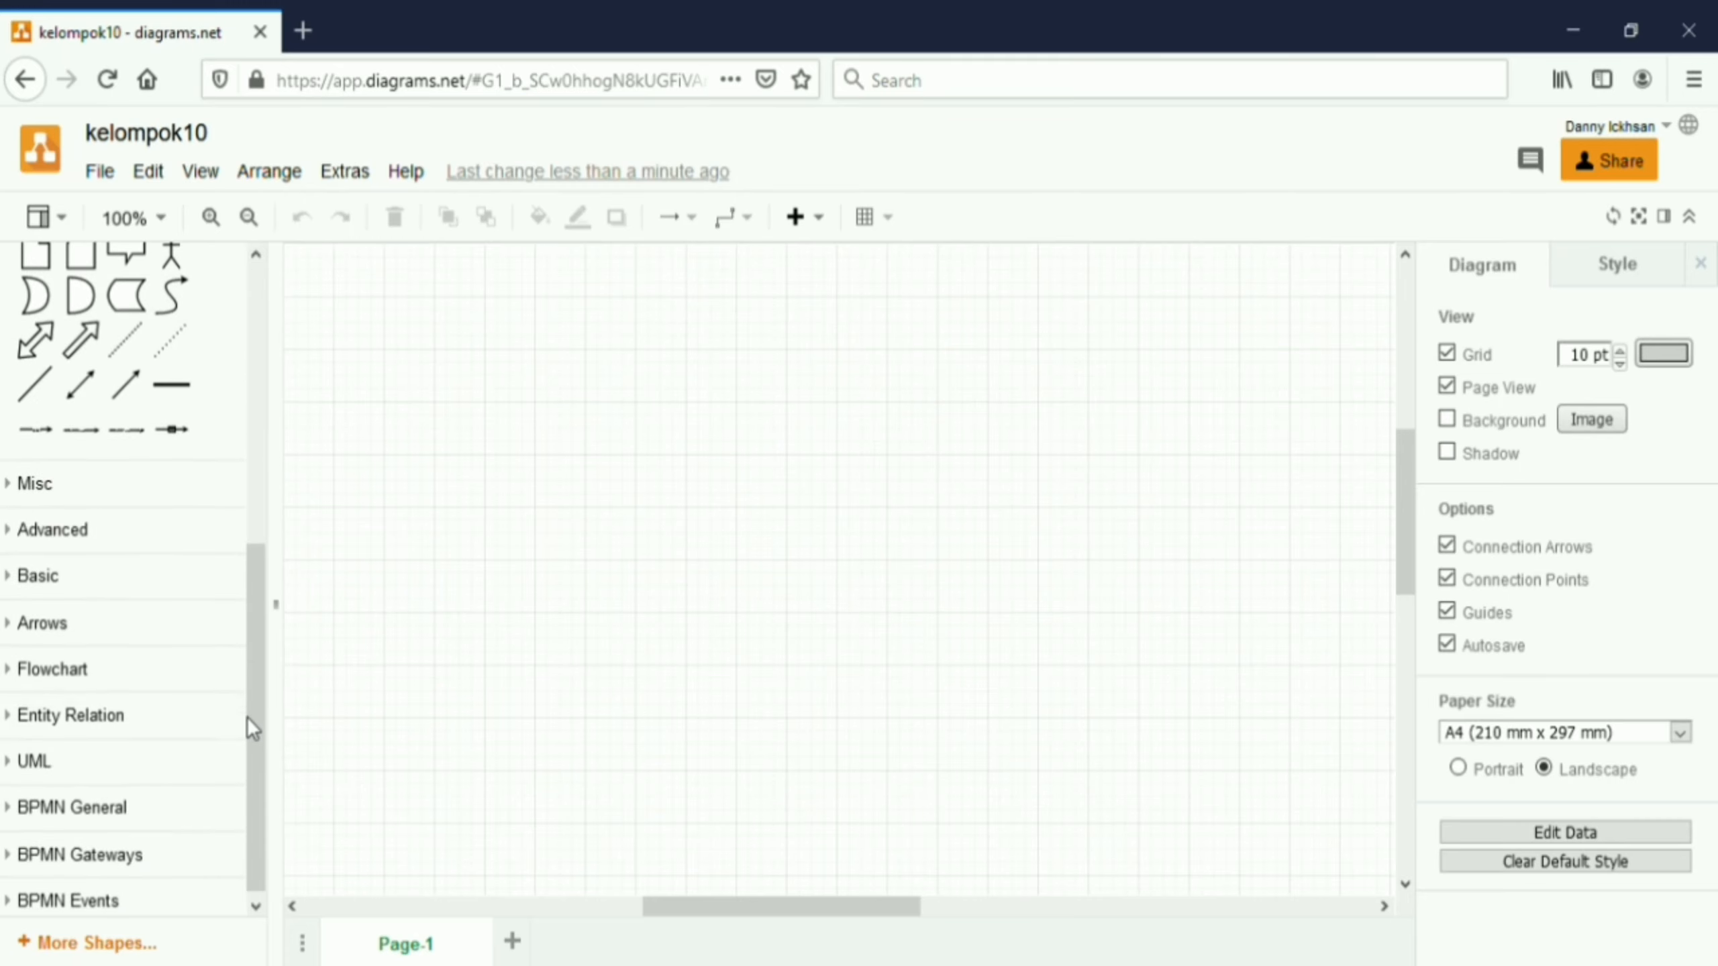
left_click(58, 530)
left_click_drag(255, 572, 255, 596)
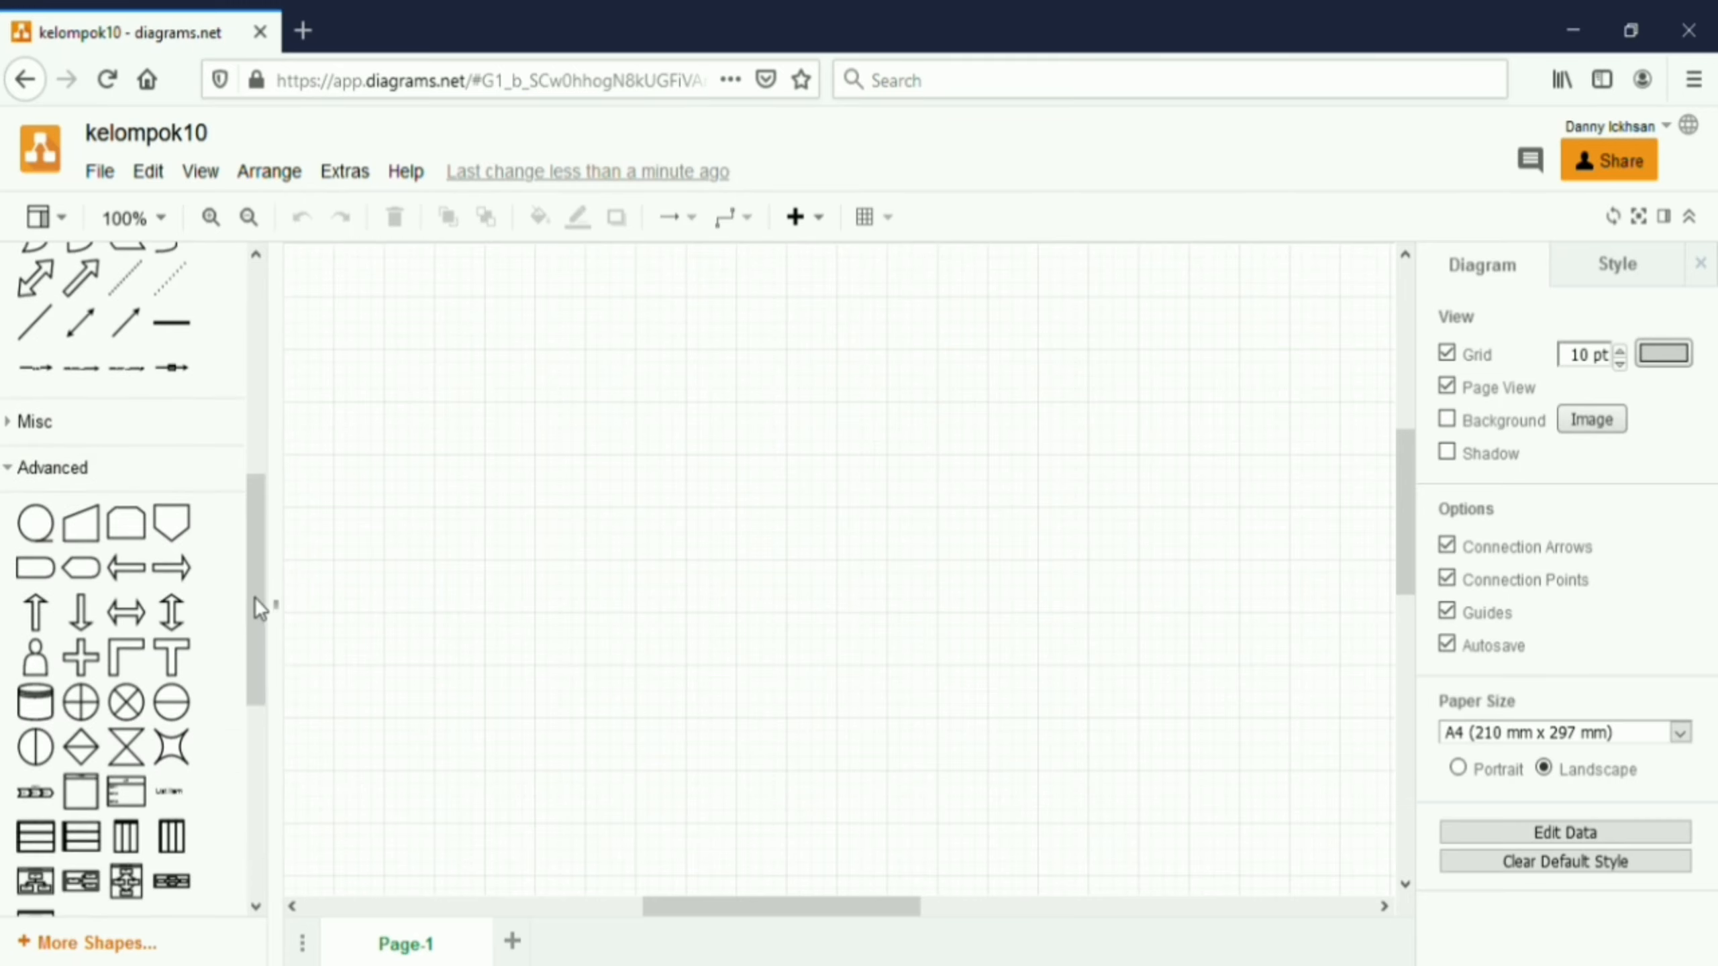
mouse_move(86, 789)
left_click_drag(86, 789, 435, 284)
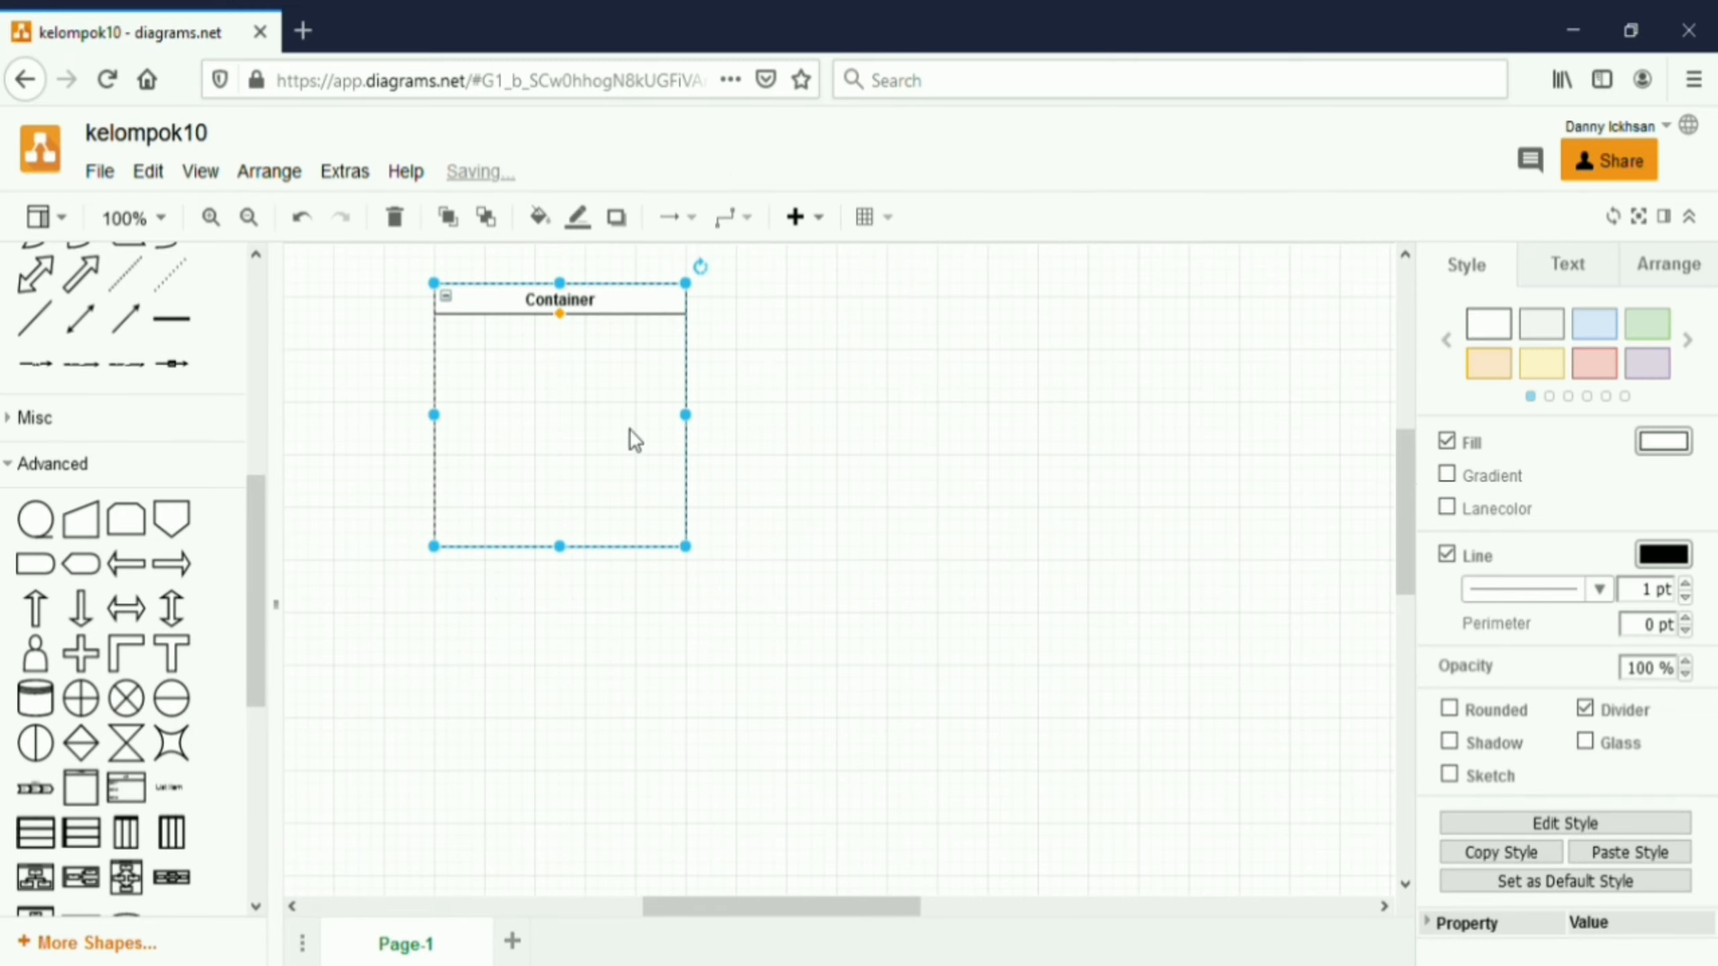
left_click_drag(574, 571, 567, 900)
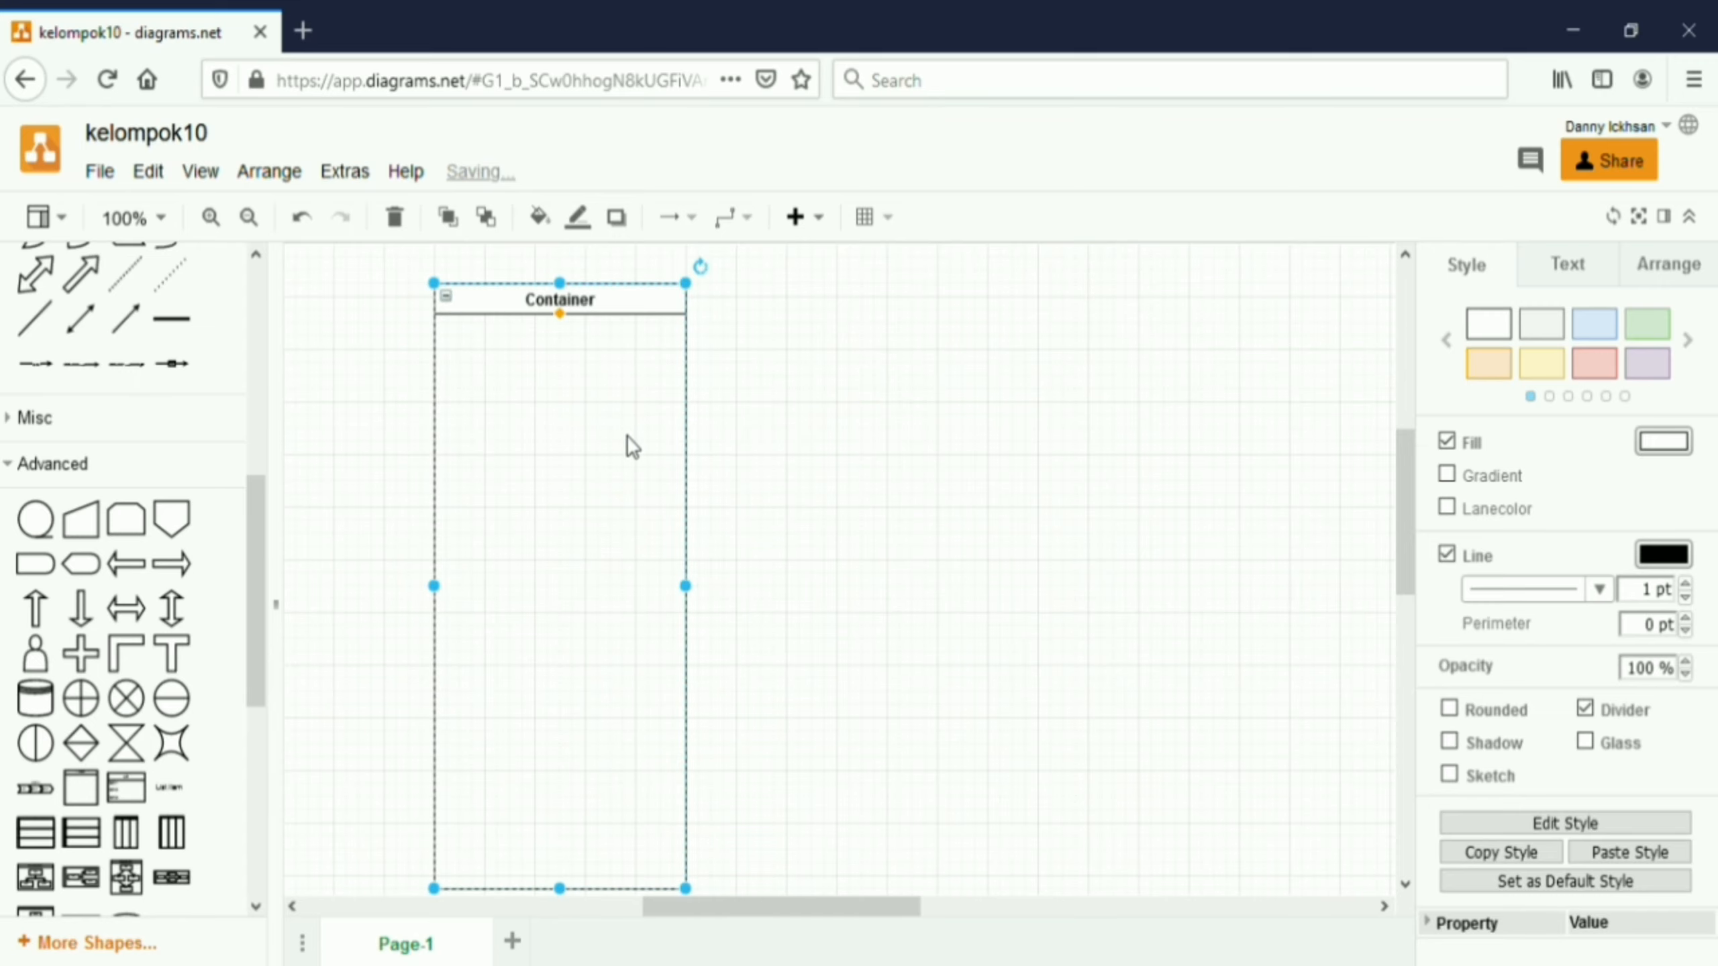
- Duplicate the tall container twice and align the copies side by side to form three adjoining swimlanes
key("ctrl+d")
key("ctrl+d")
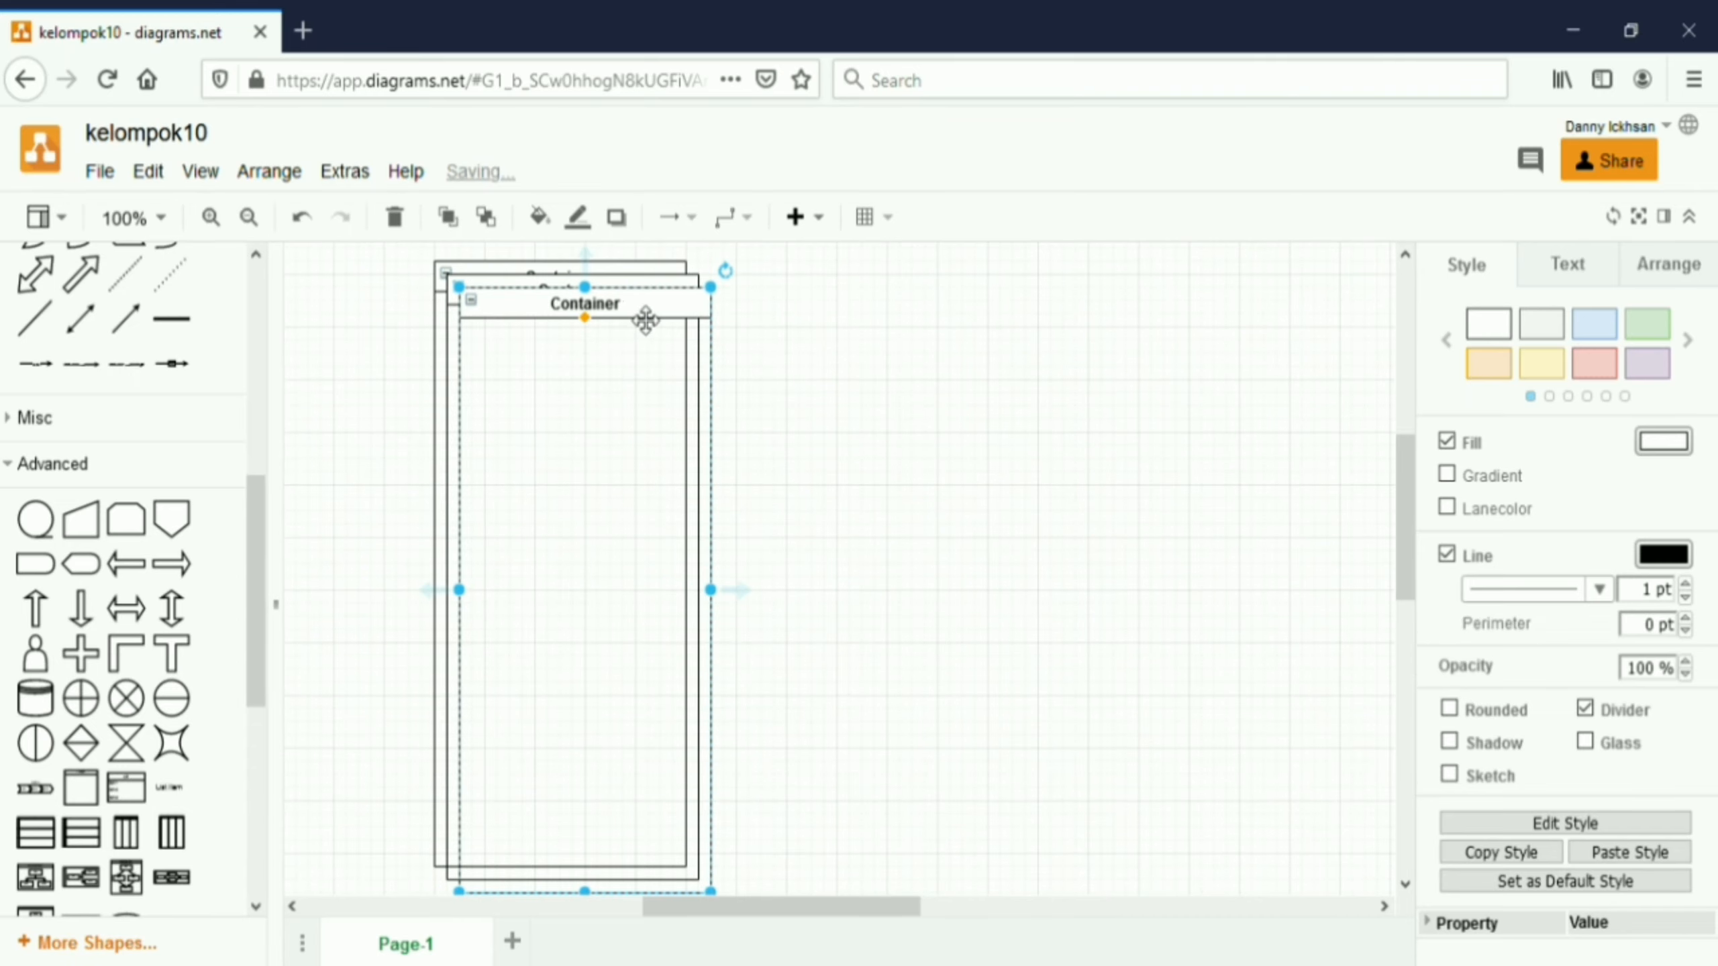
left_click_drag(646, 320, 845, 283)
left_click_drag(959, 277, 1063, 293)
left_click(1247, 439)
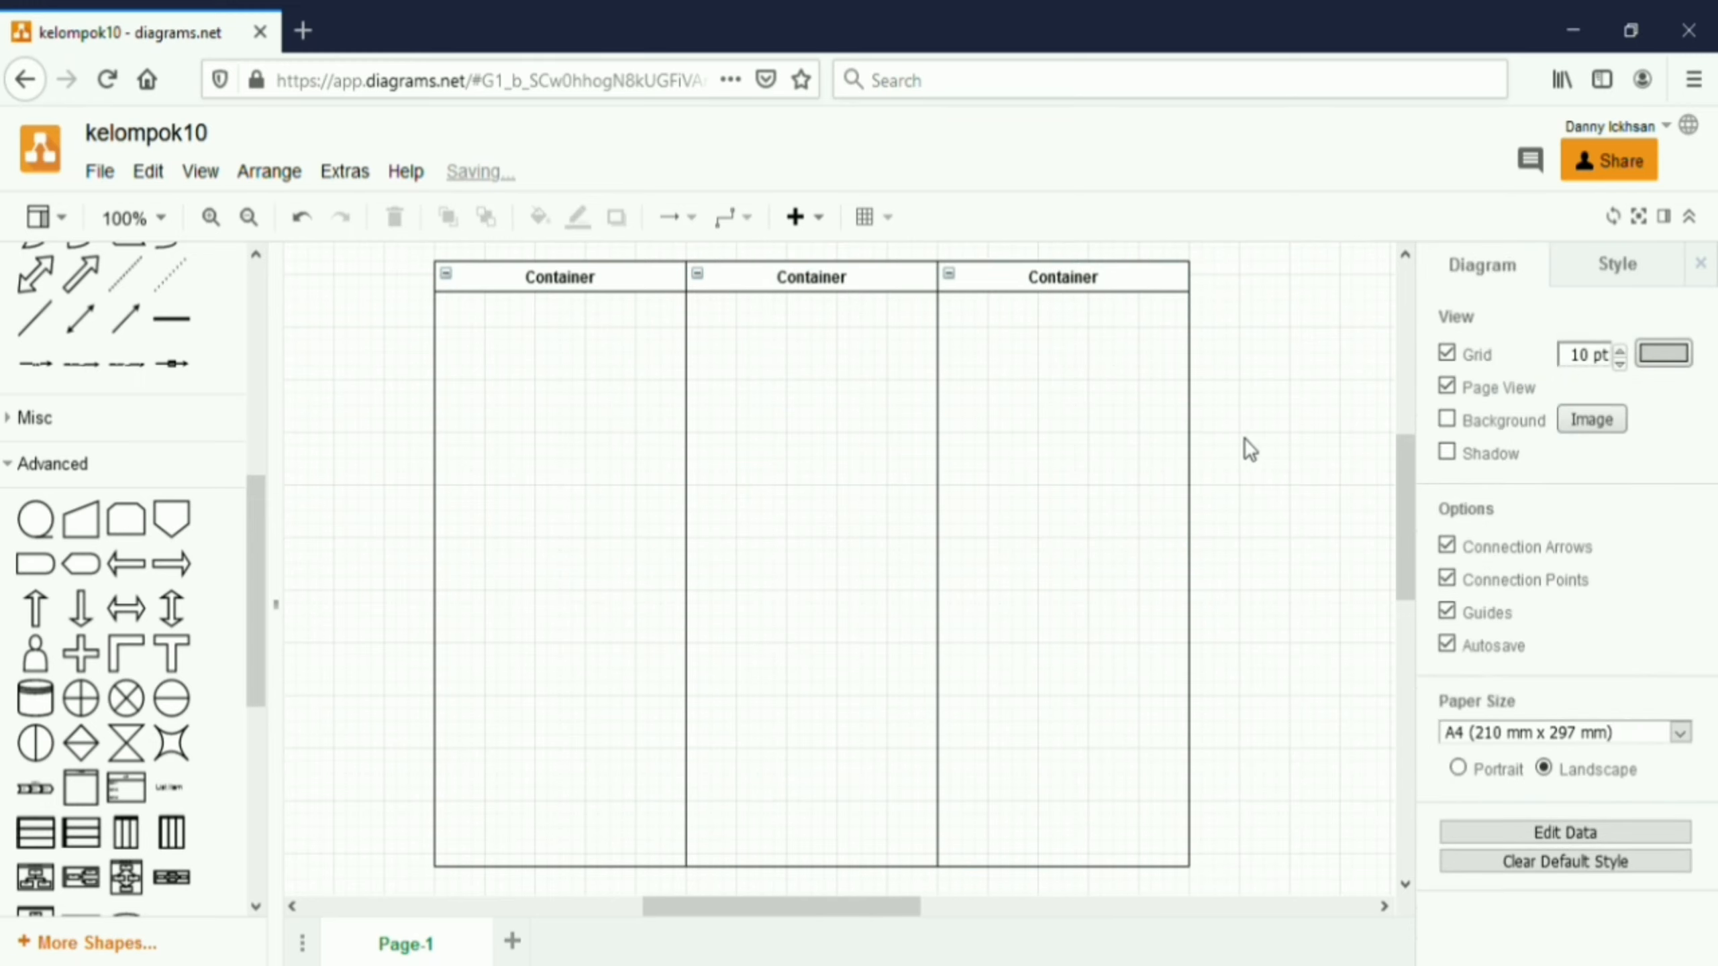
- Title the three swimlanes, in order, peminjam, petugas and database
left_click(613, 301)
double_click(613, 298)
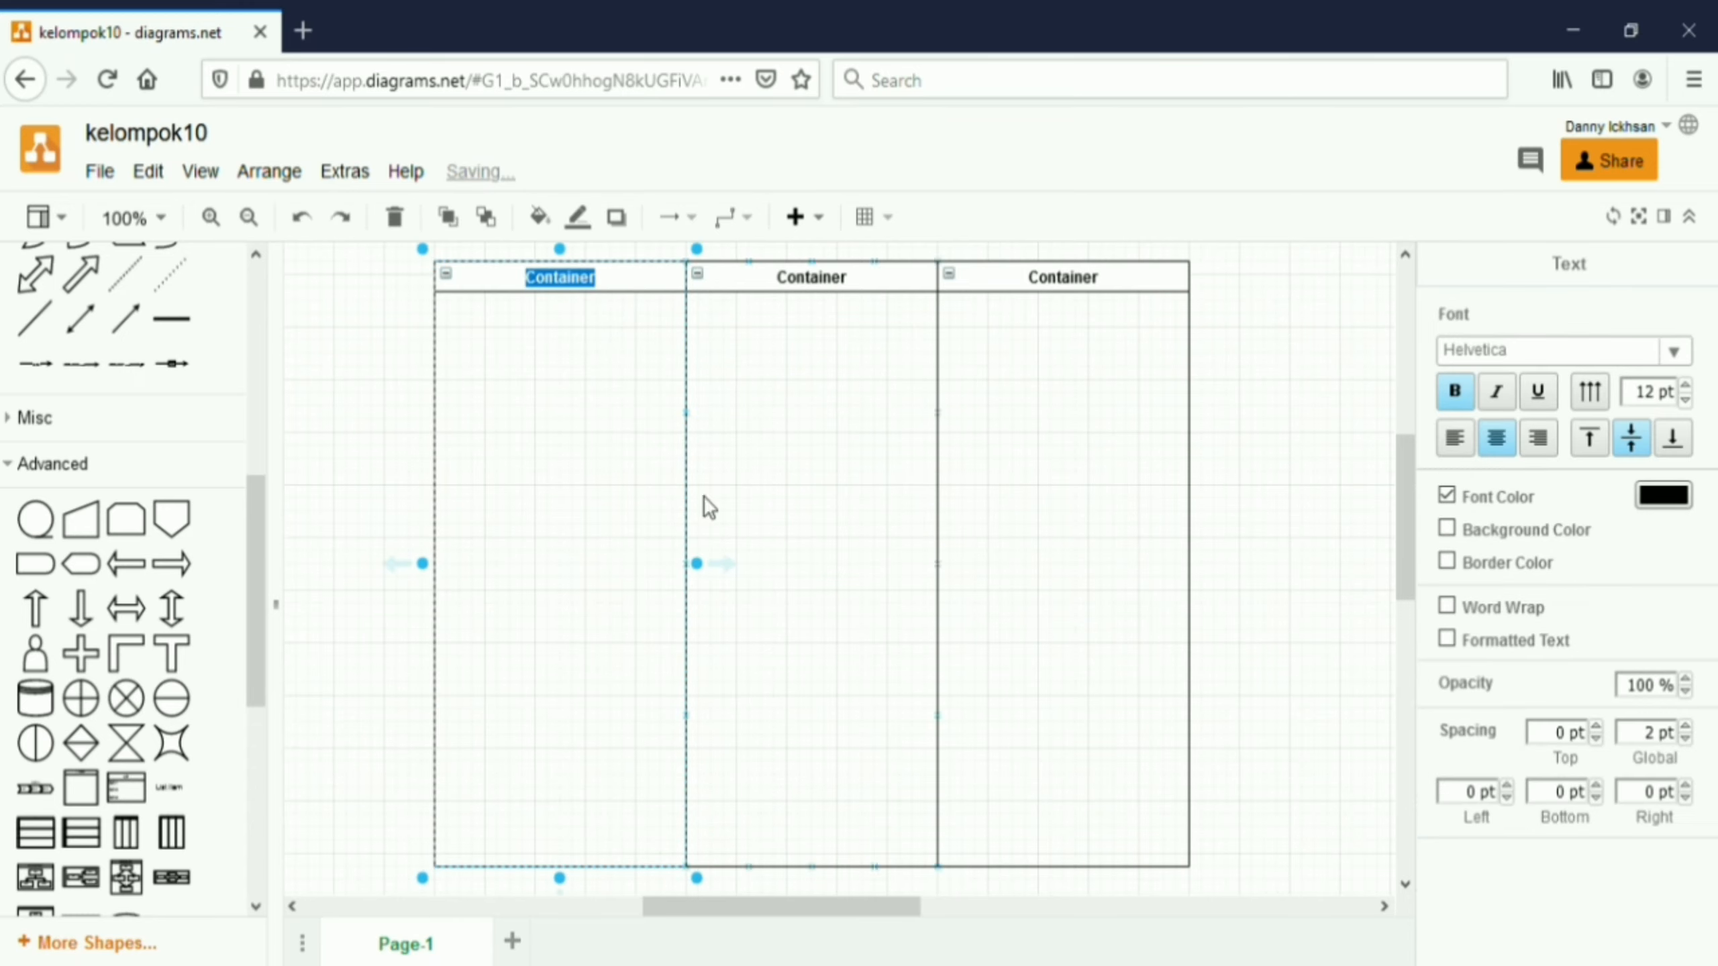
type("peminjam")
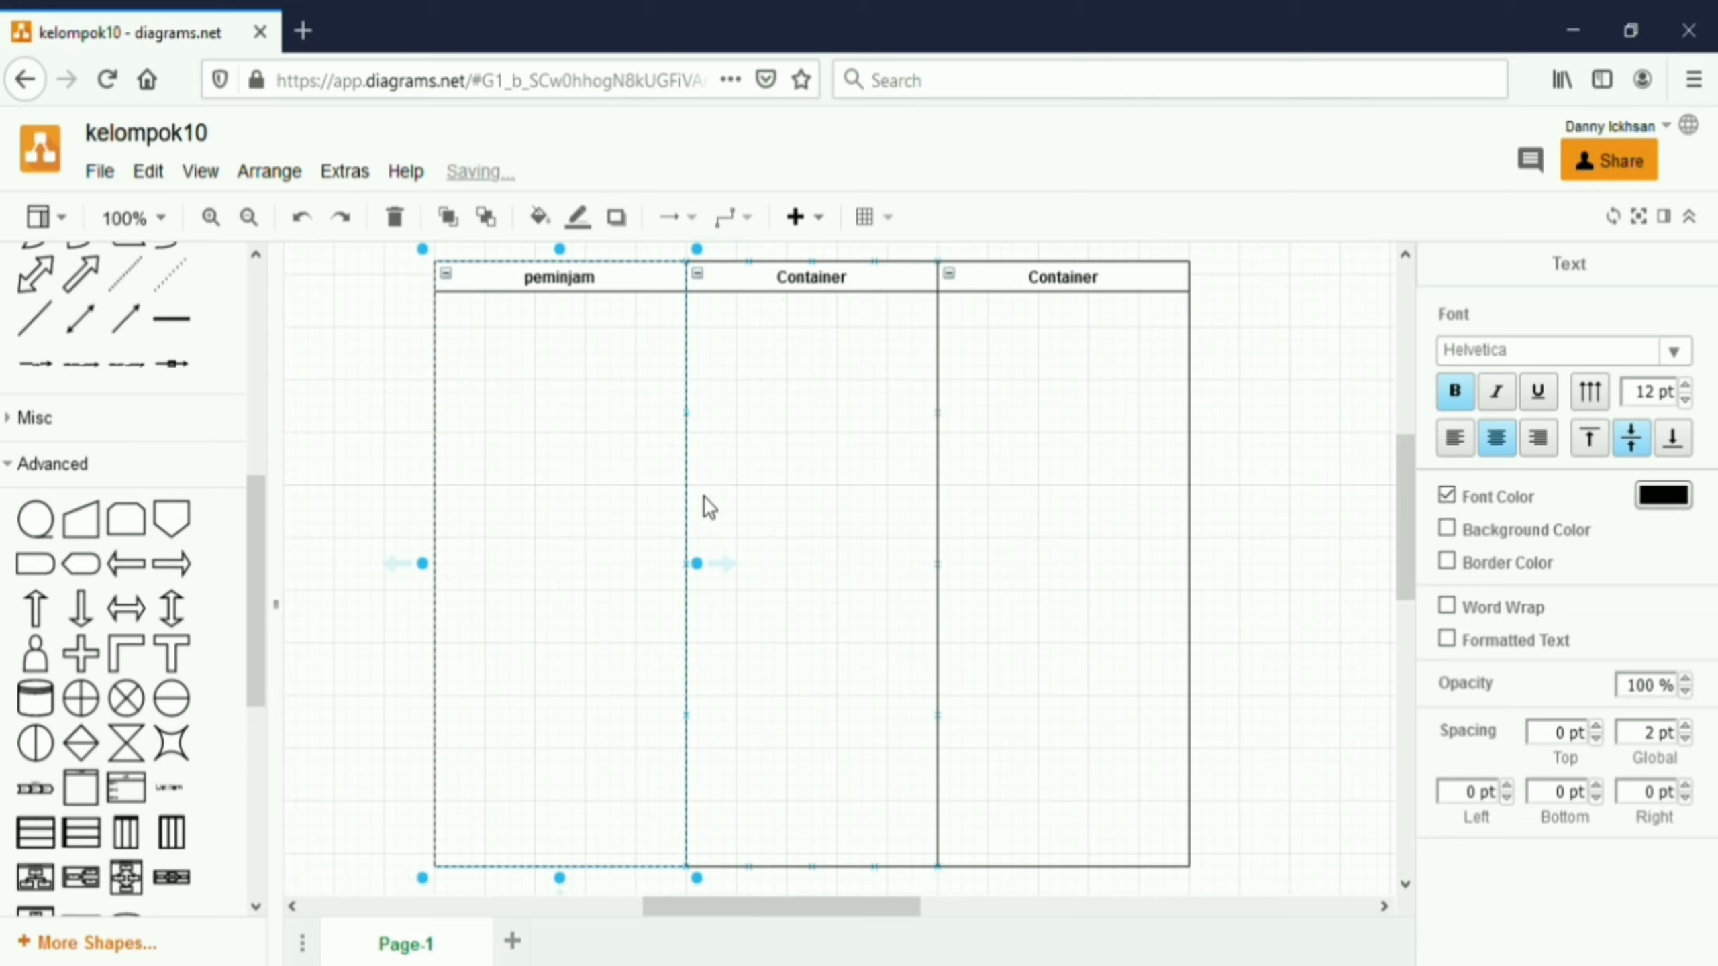
left_click(850, 285)
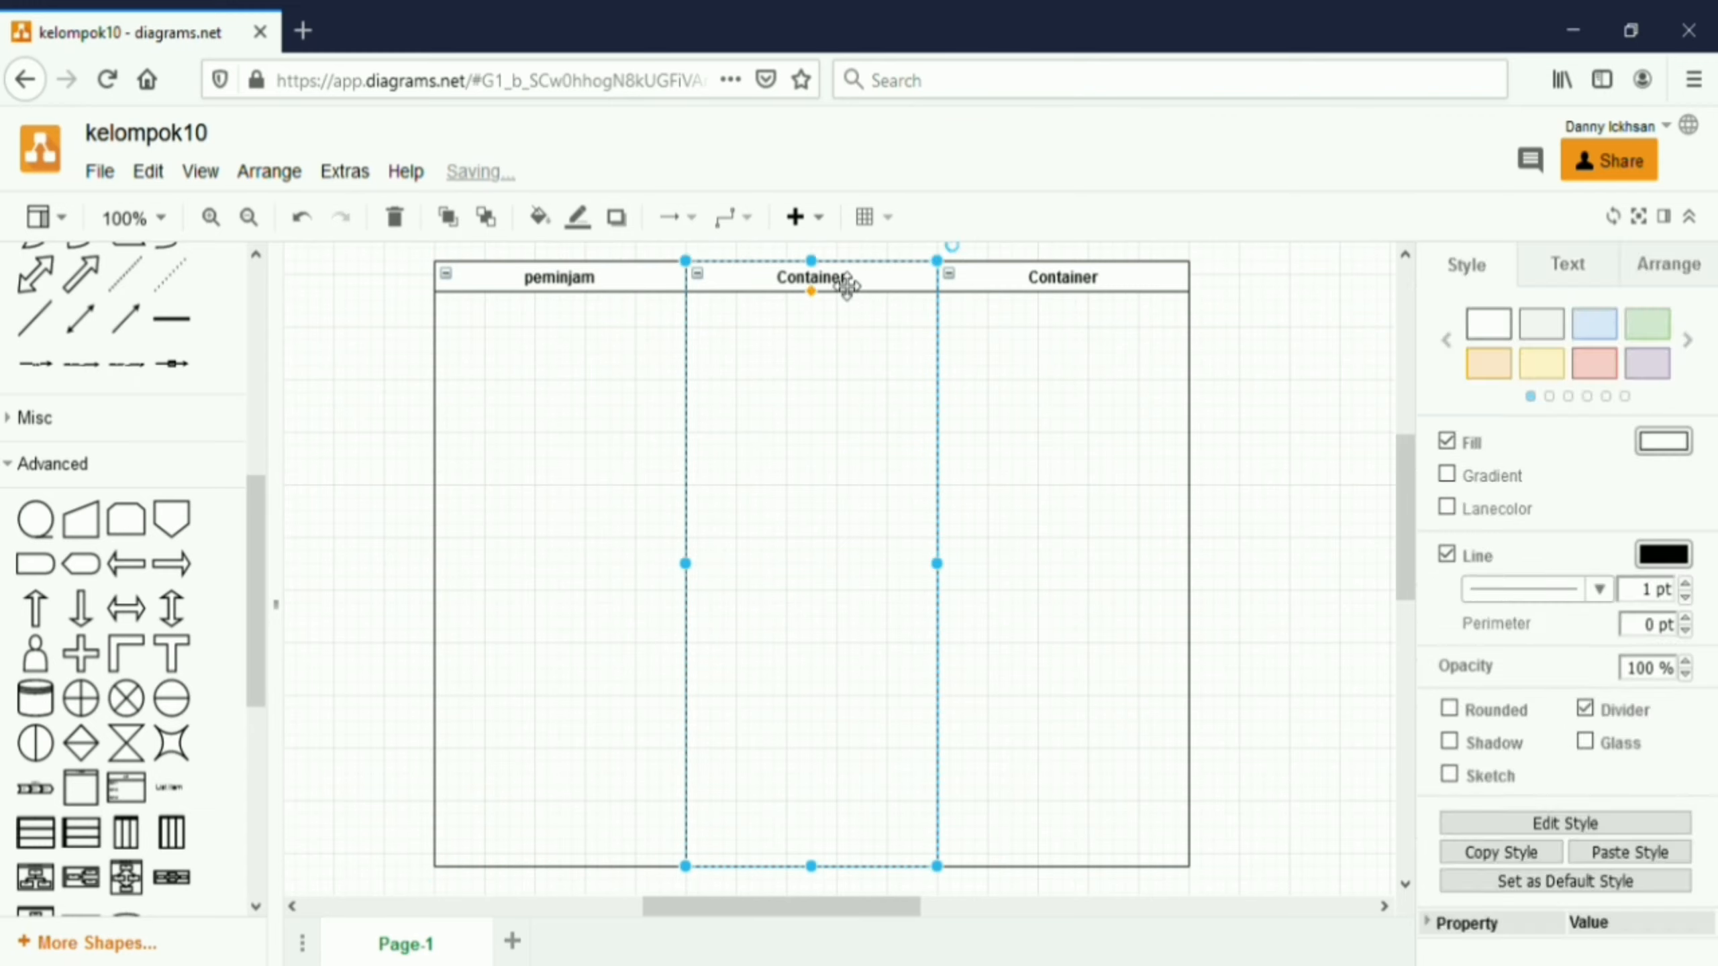
double_click(849, 281)
type("petugas")
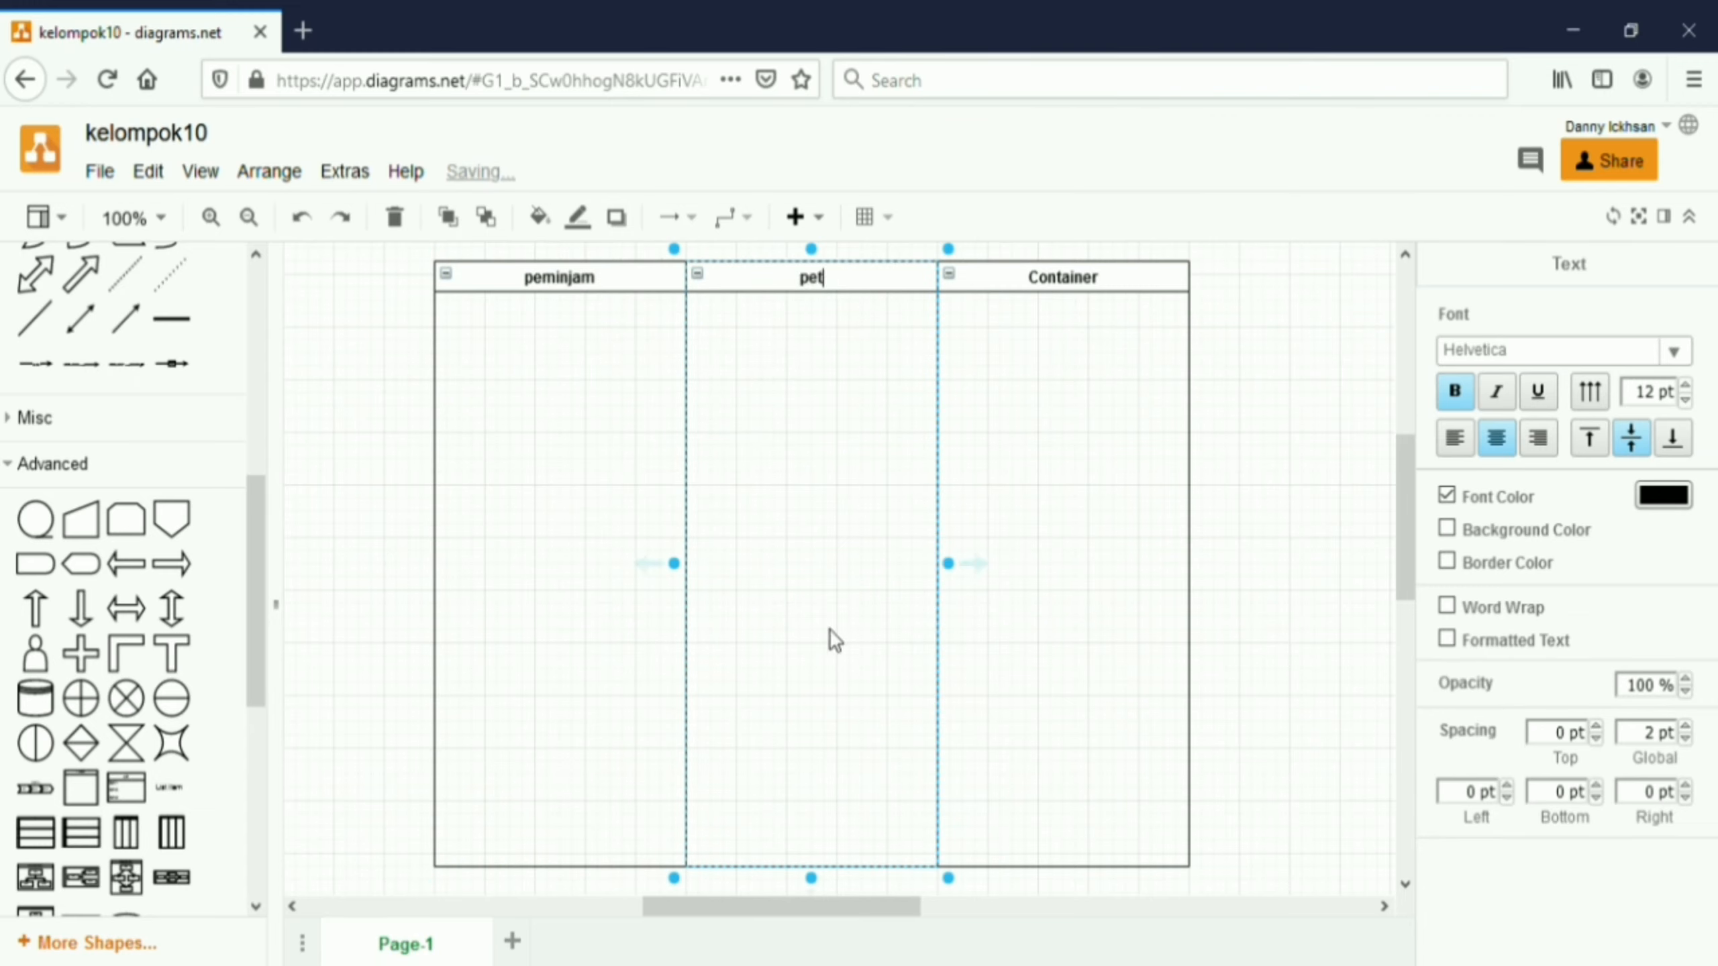
left_click(1064, 293)
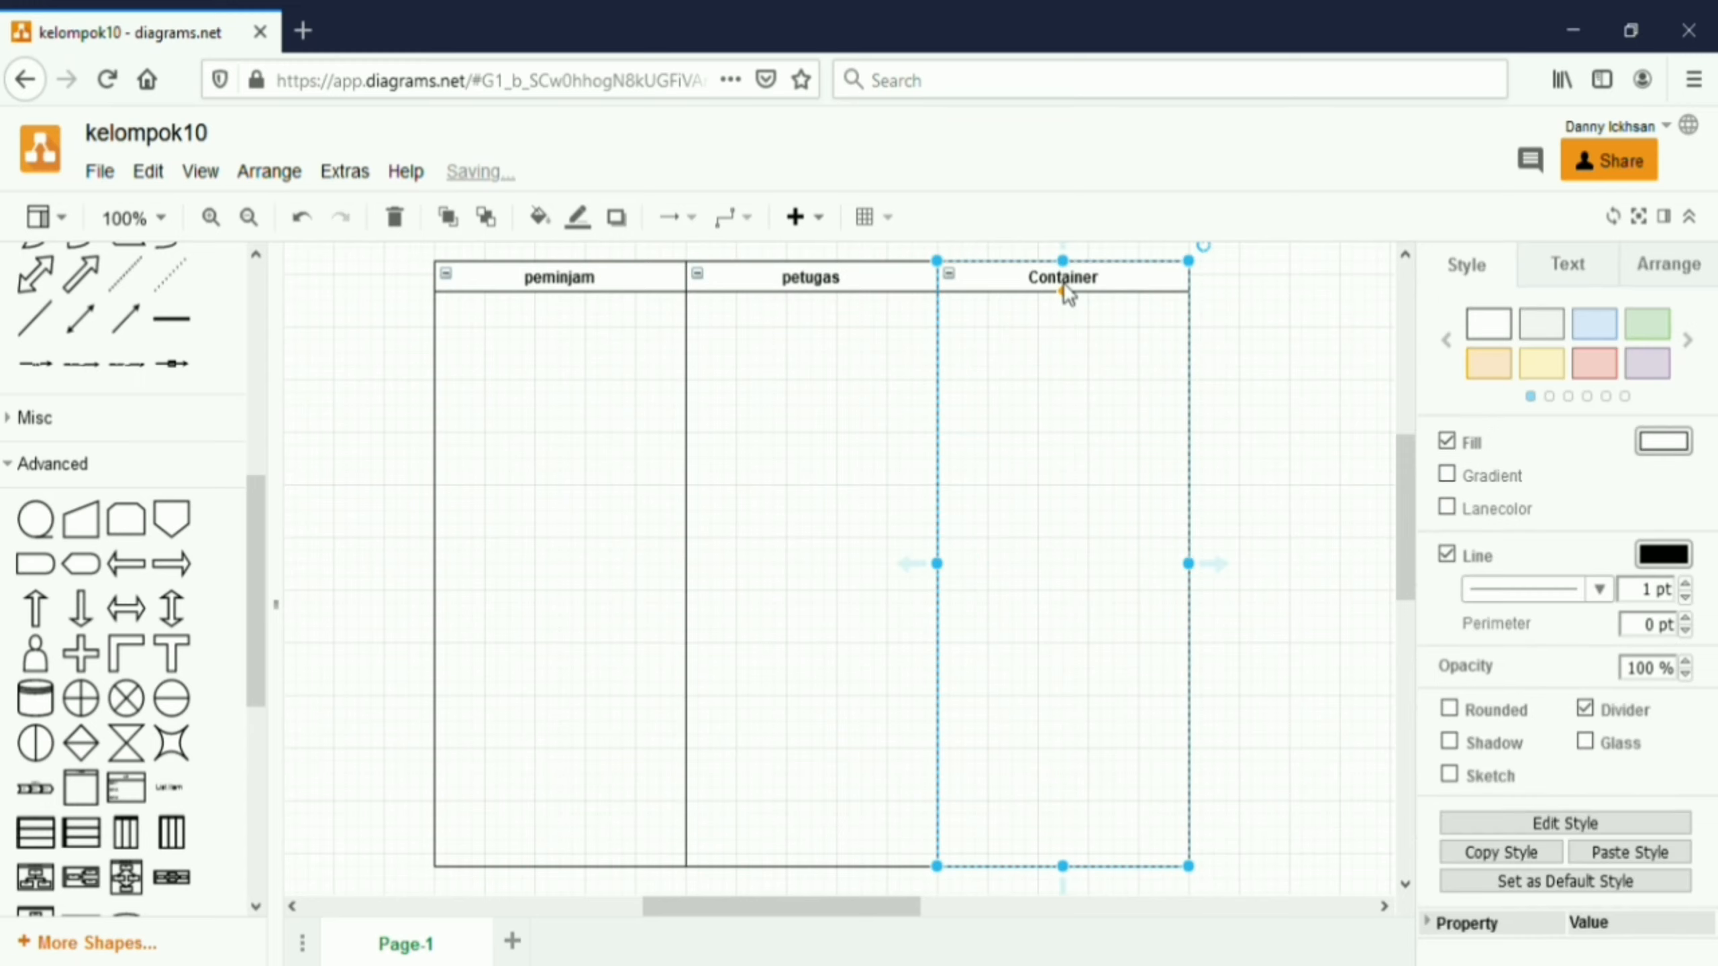
double_click(1101, 288)
type("database")
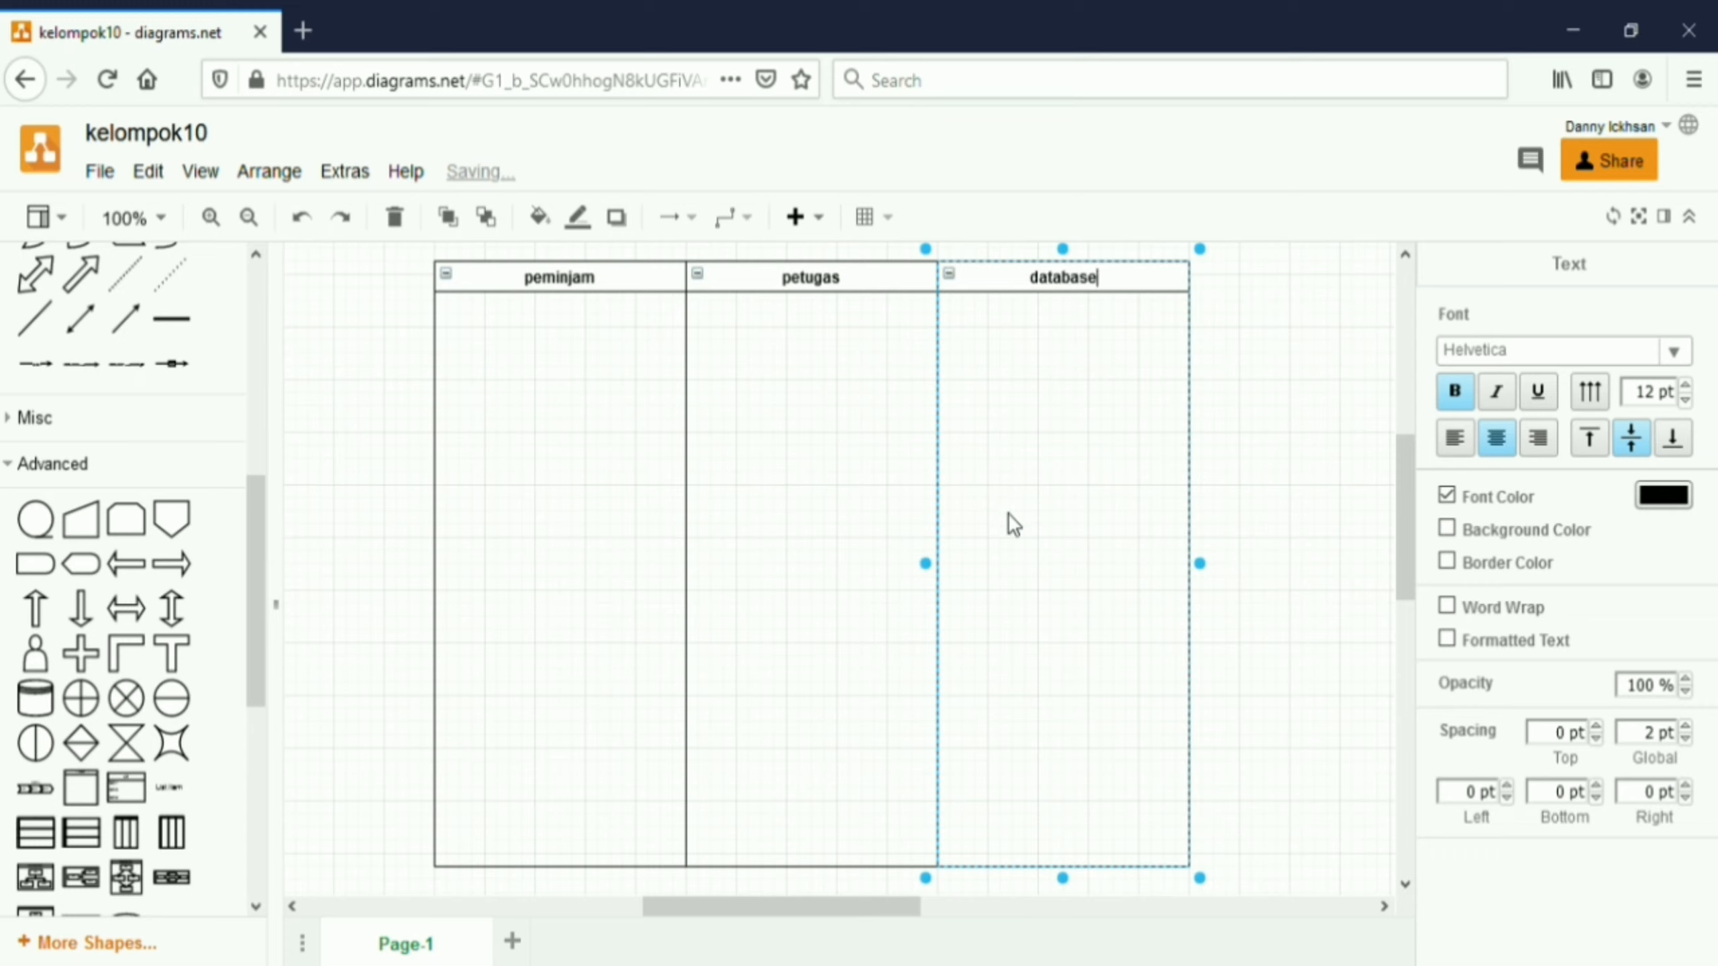
left_click(1249, 399)
- Add a UML start node with its arrow to the peminjam lane and move the node up close to the lane header
left_click(27, 463)
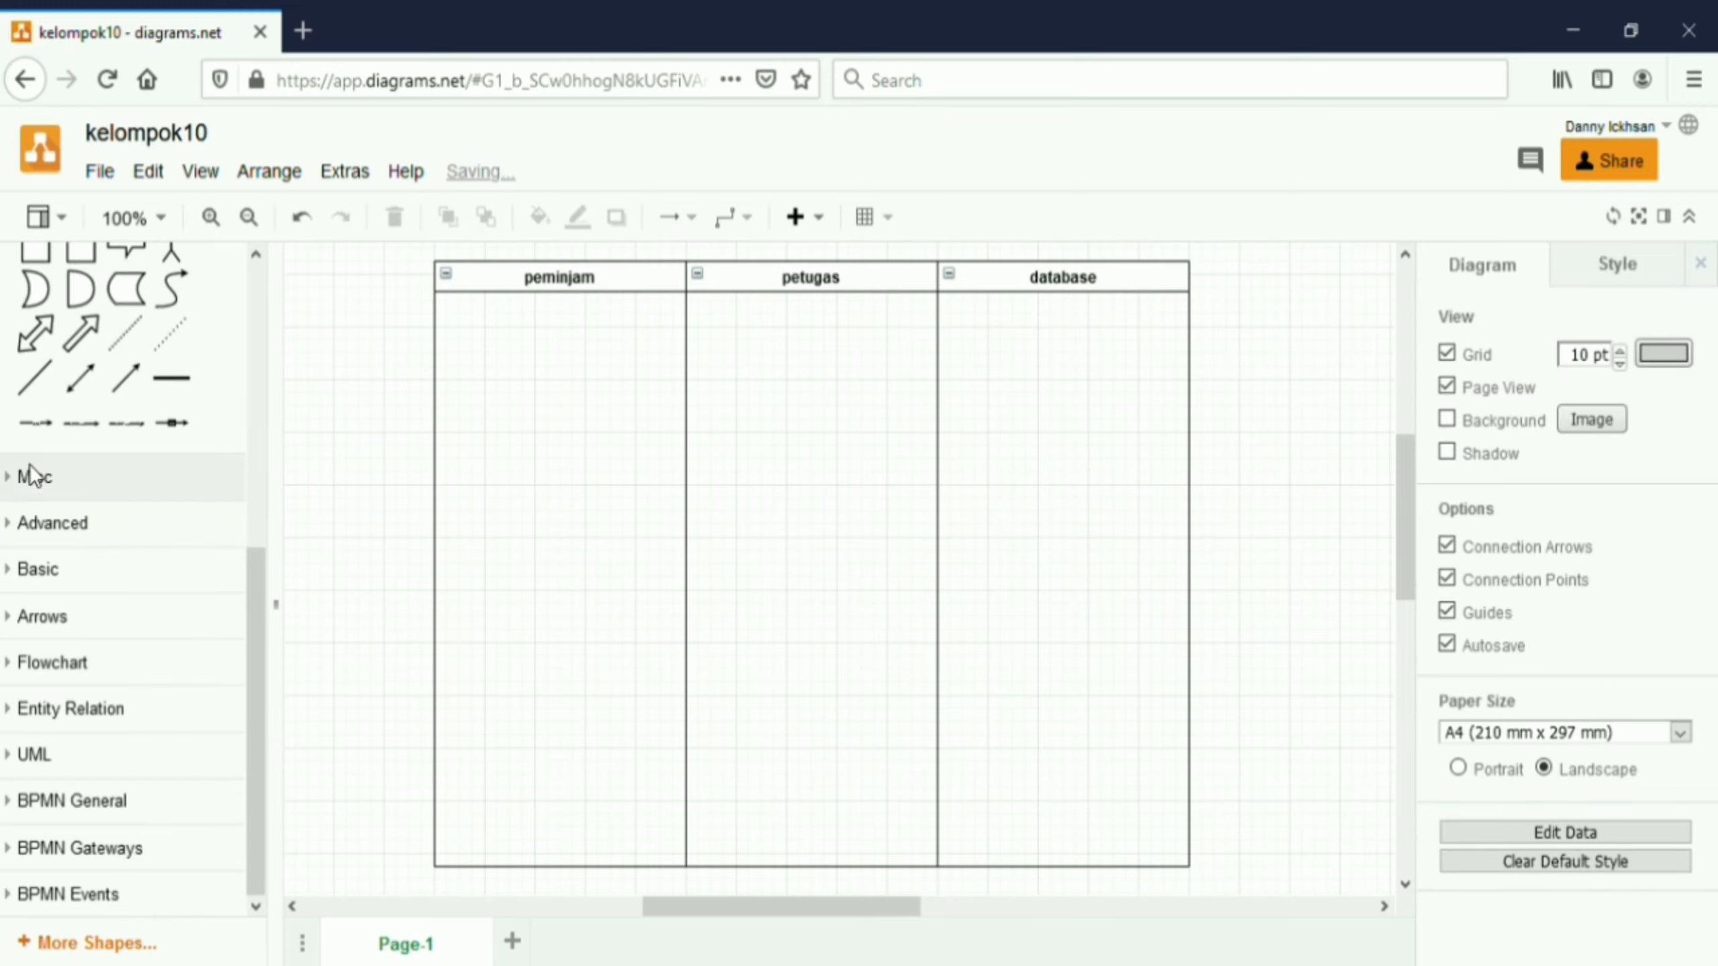
left_click(21, 755)
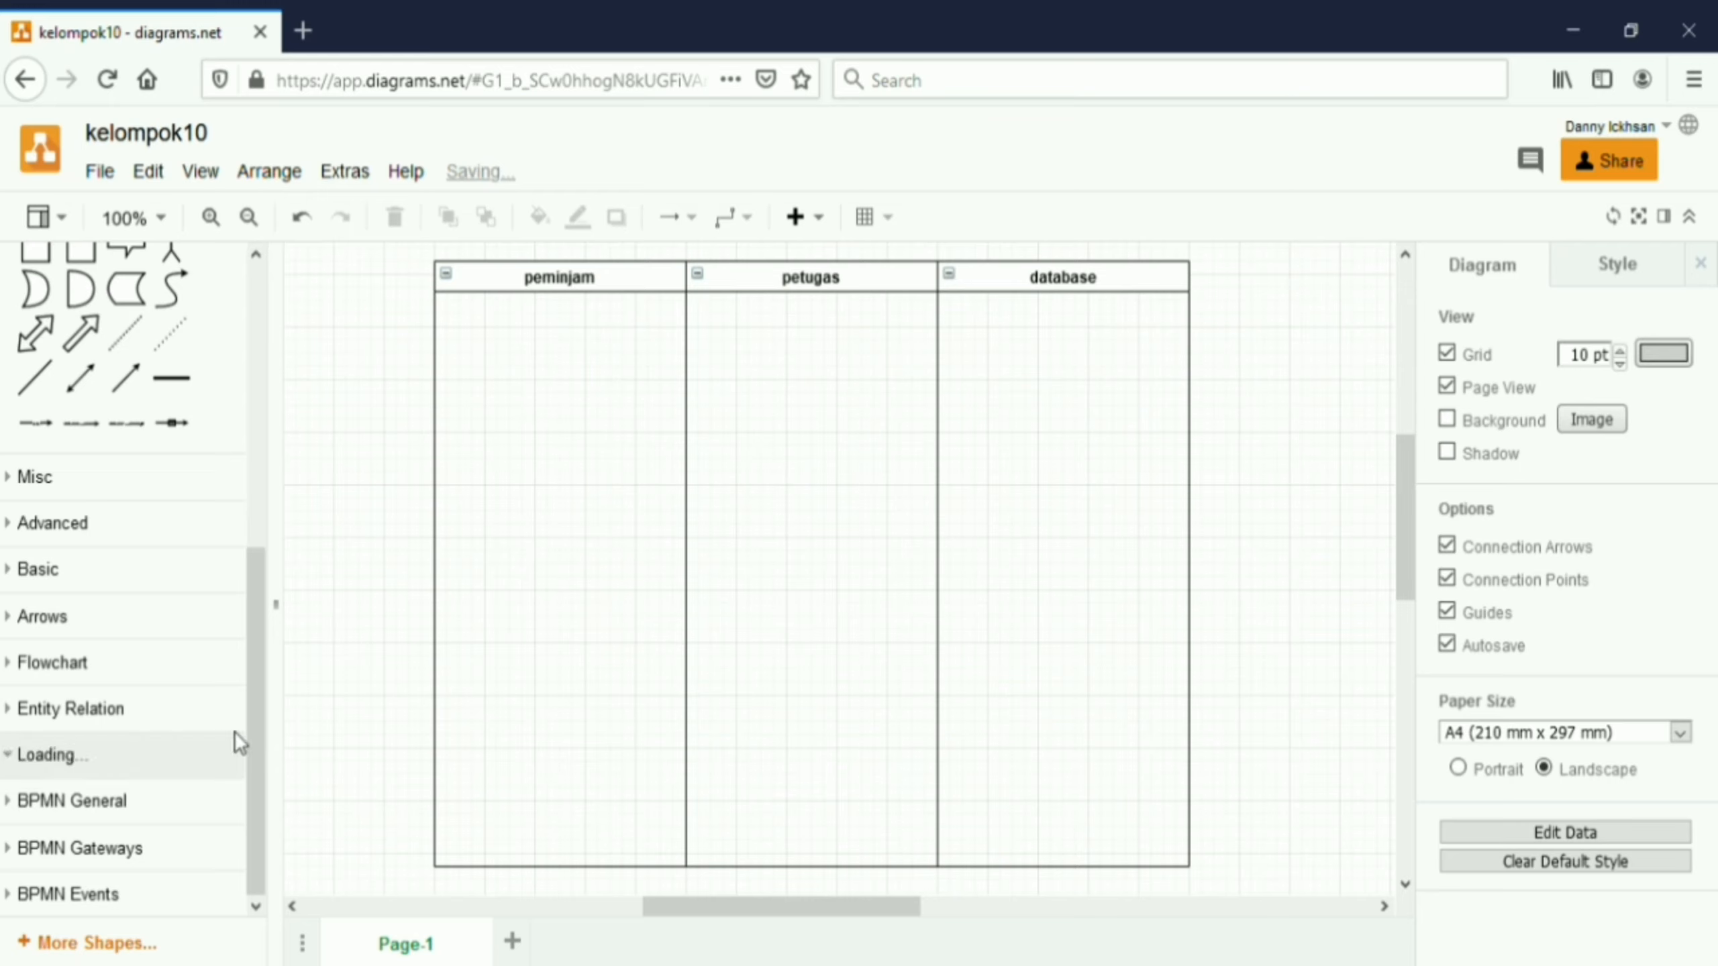
left_click(258, 657)
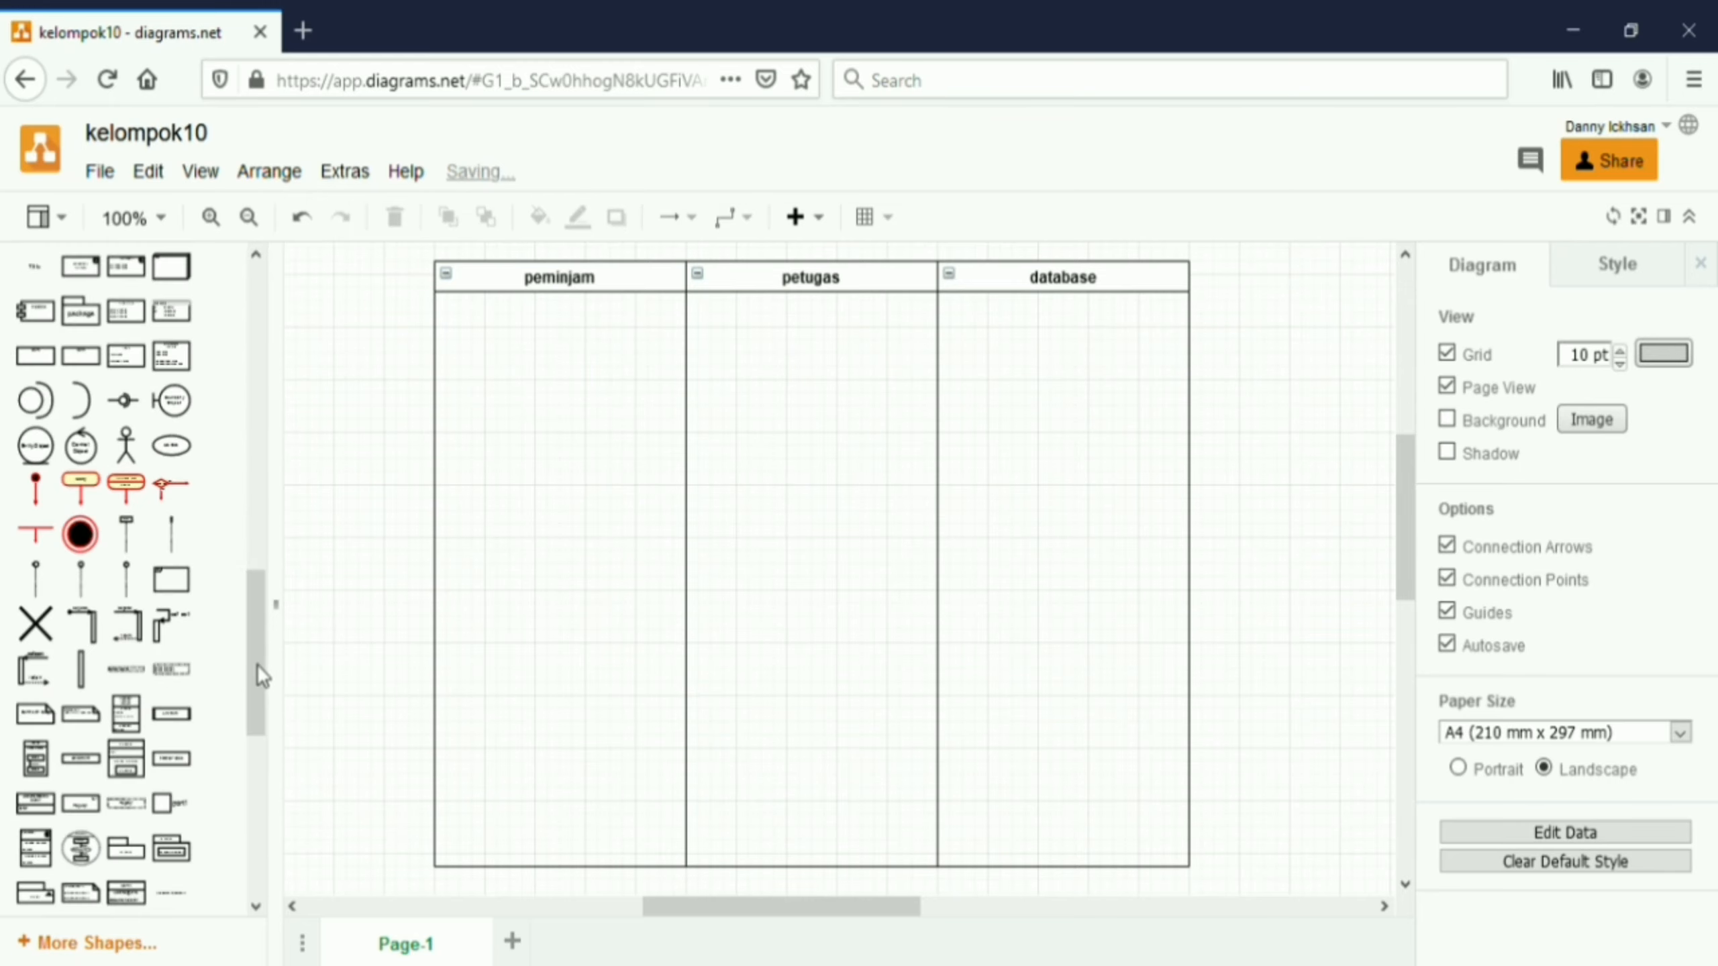
left_click_drag(256, 663, 257, 607)
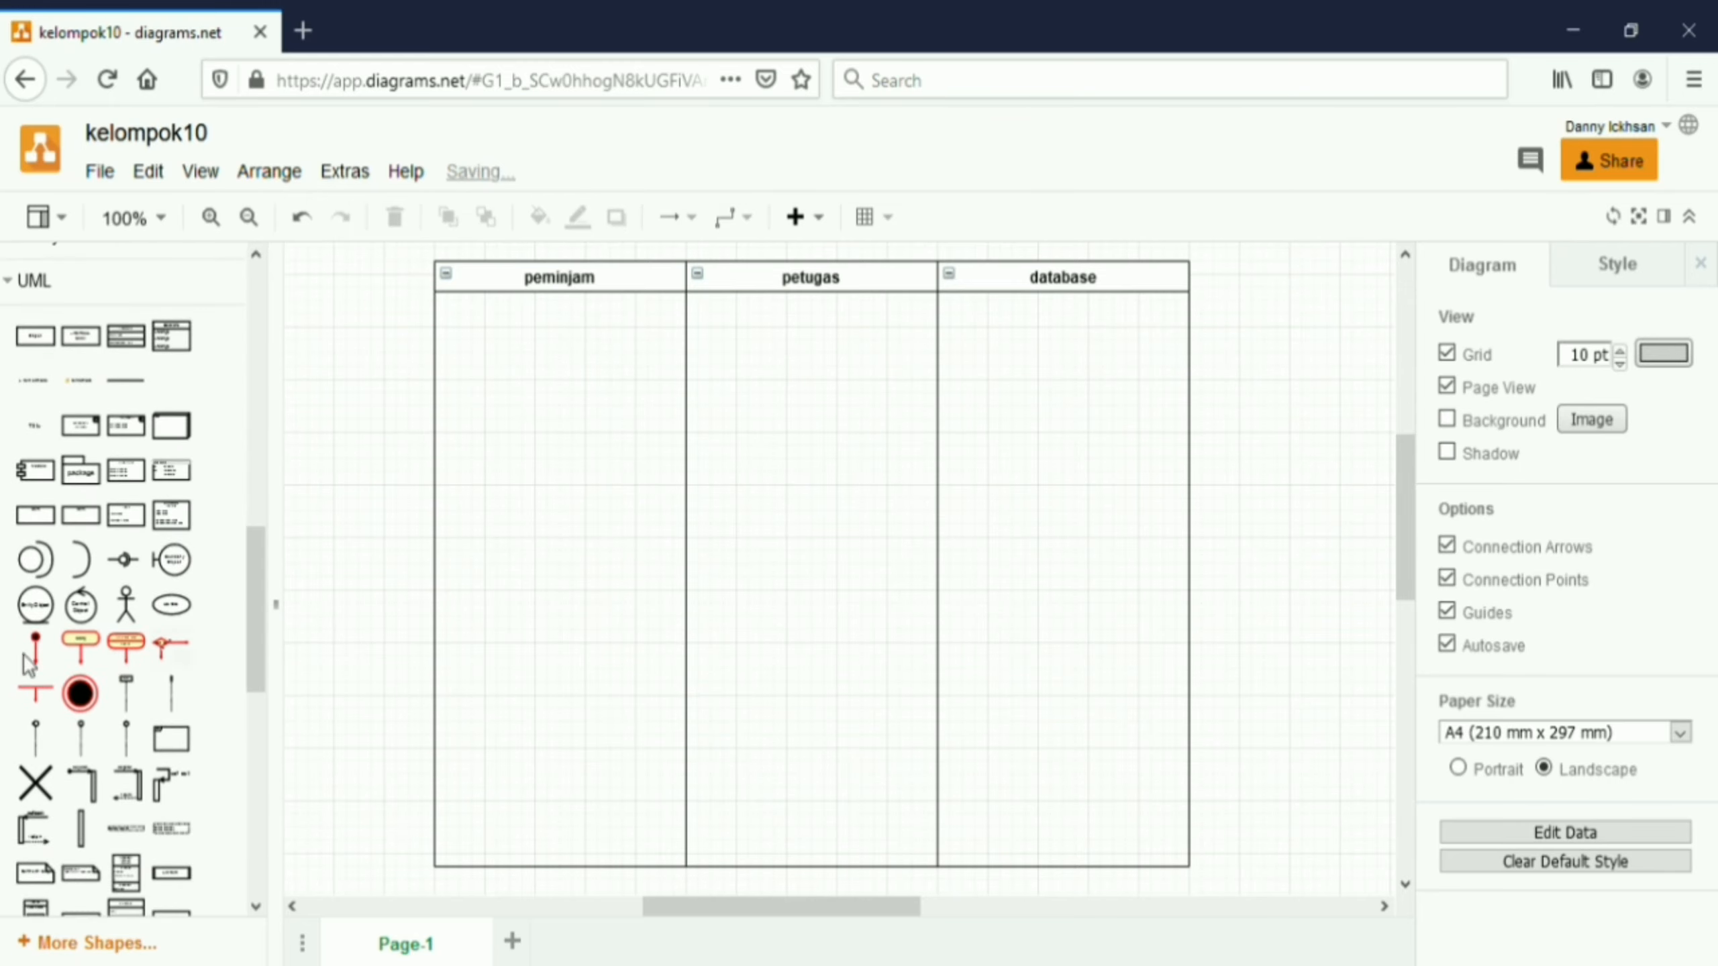
mouse_move(39, 650)
left_click_drag(39, 650, 552, 325)
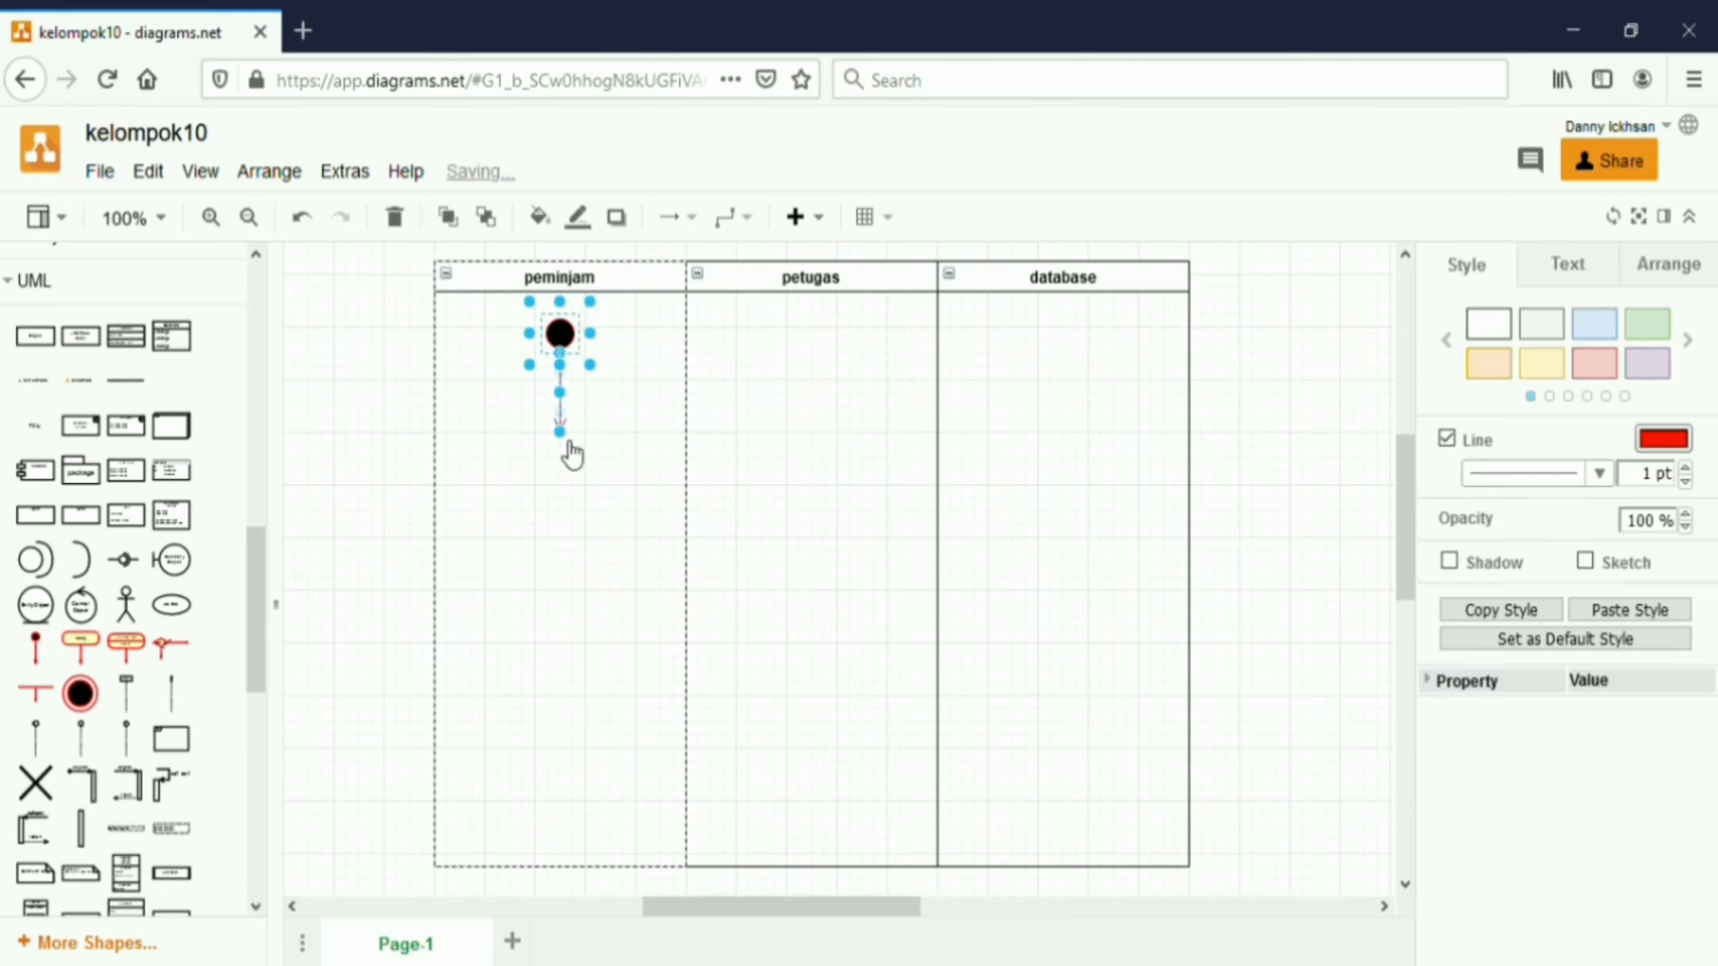
left_click(1256, 369)
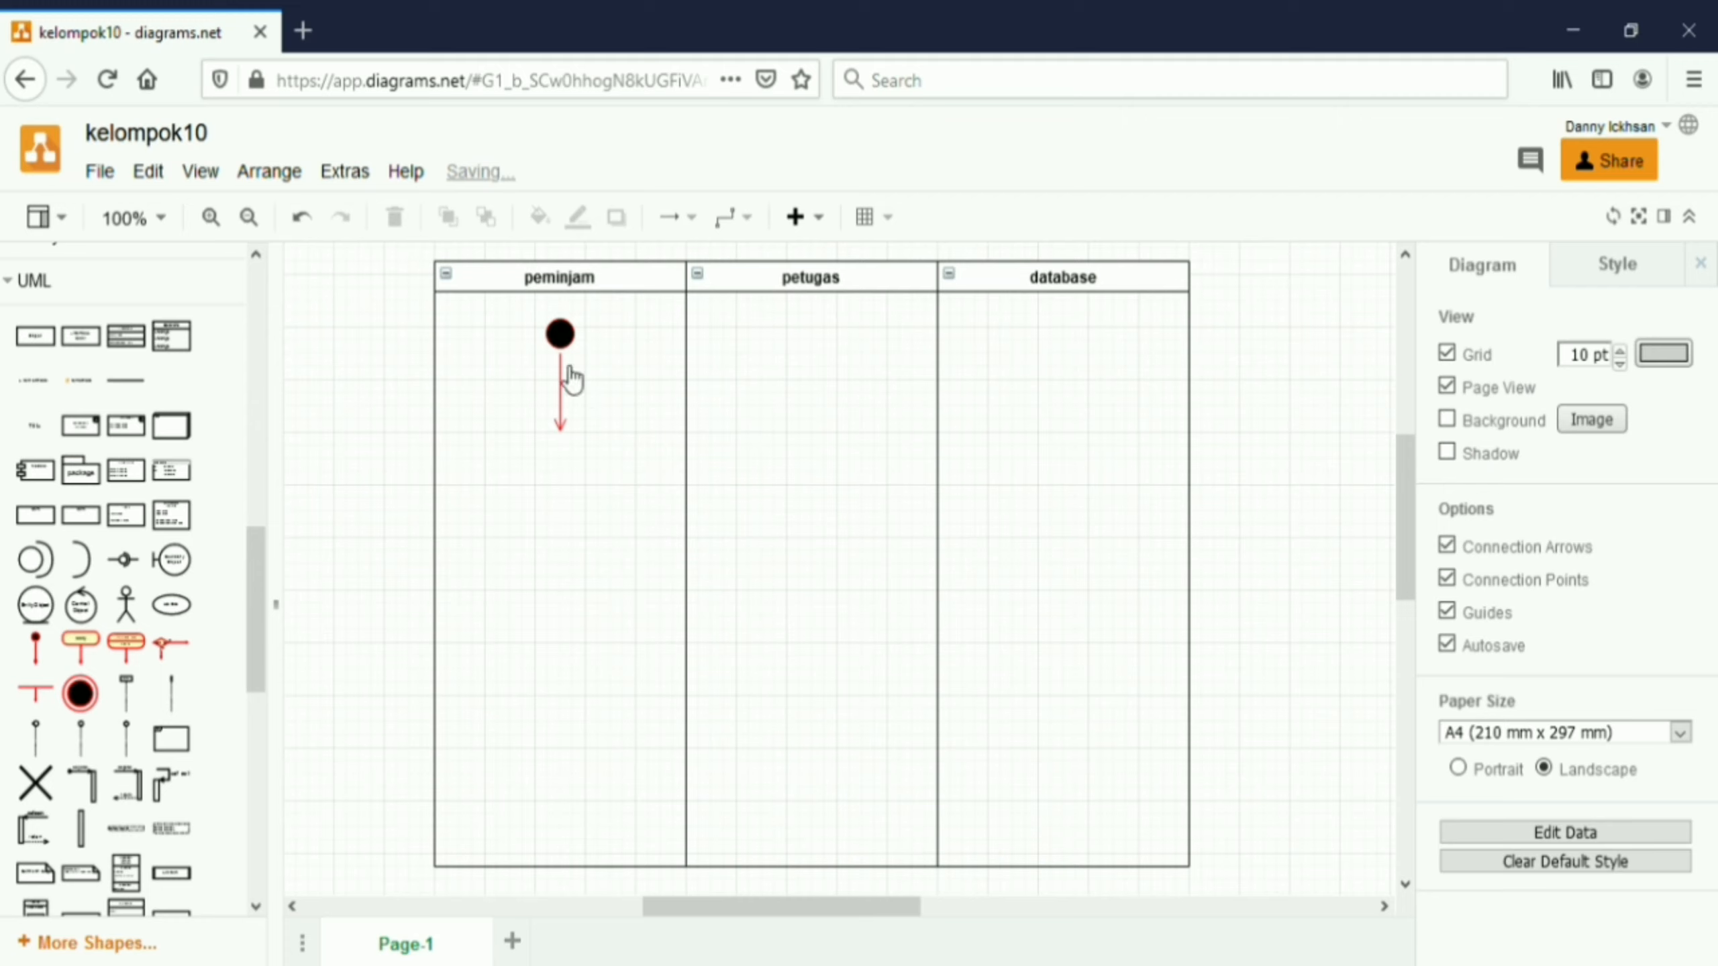
left_click_drag(567, 336, 571, 328)
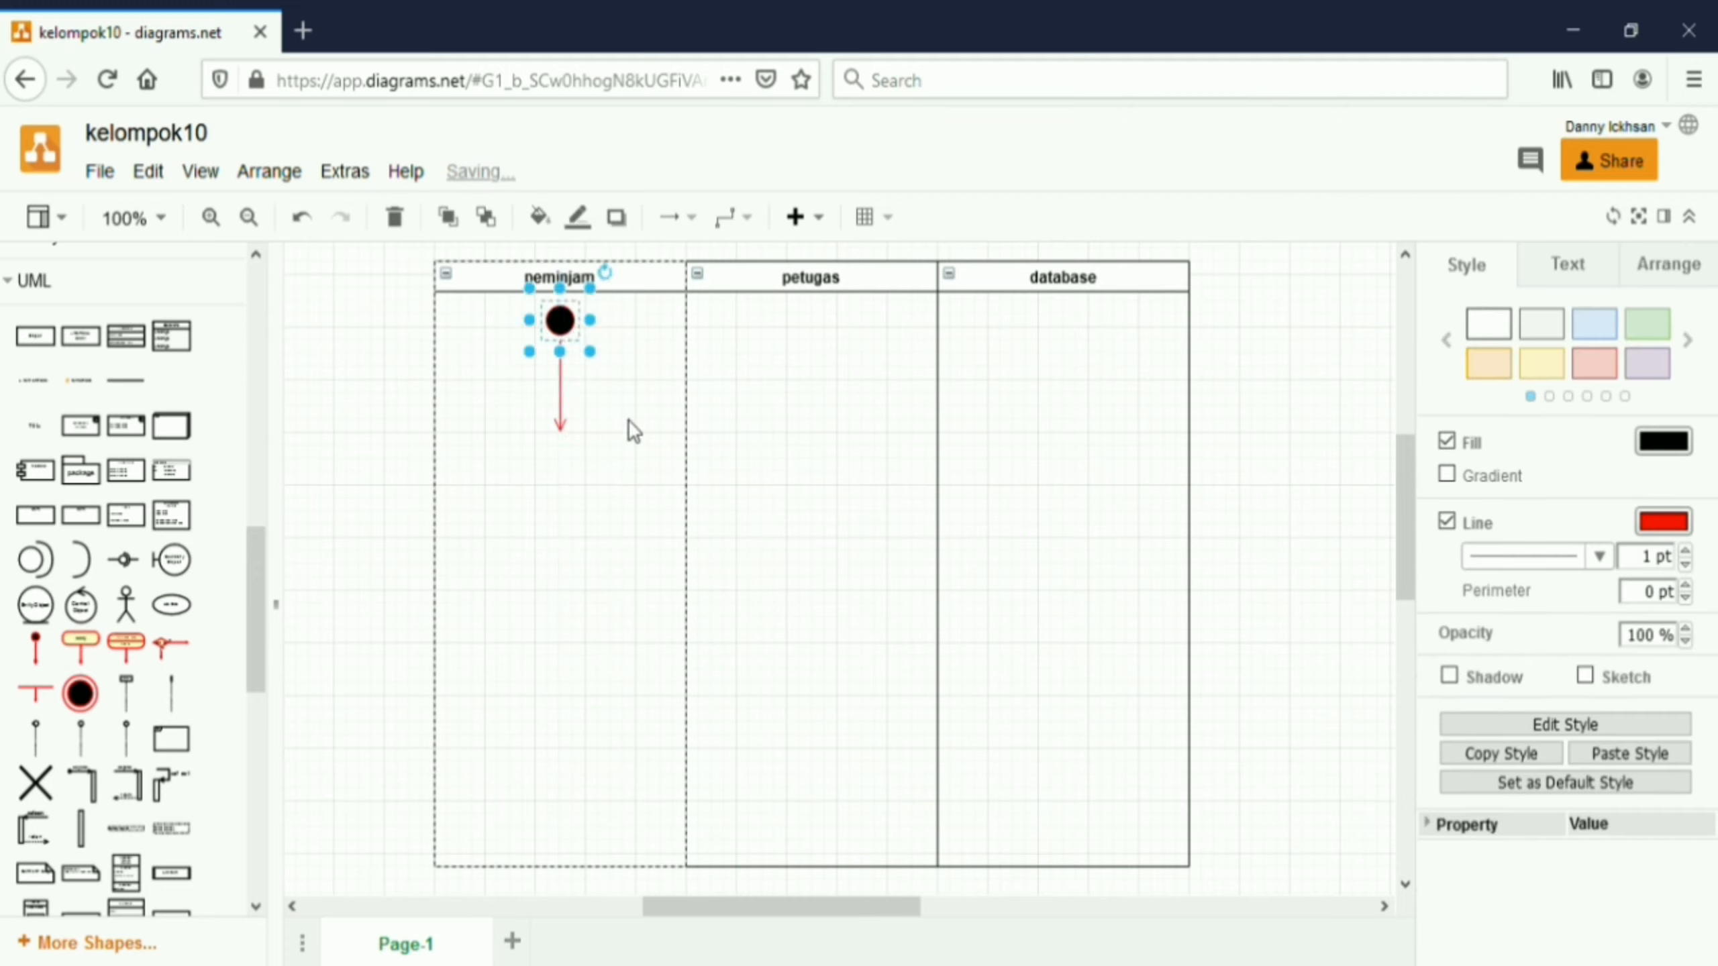
left_click(1253, 380)
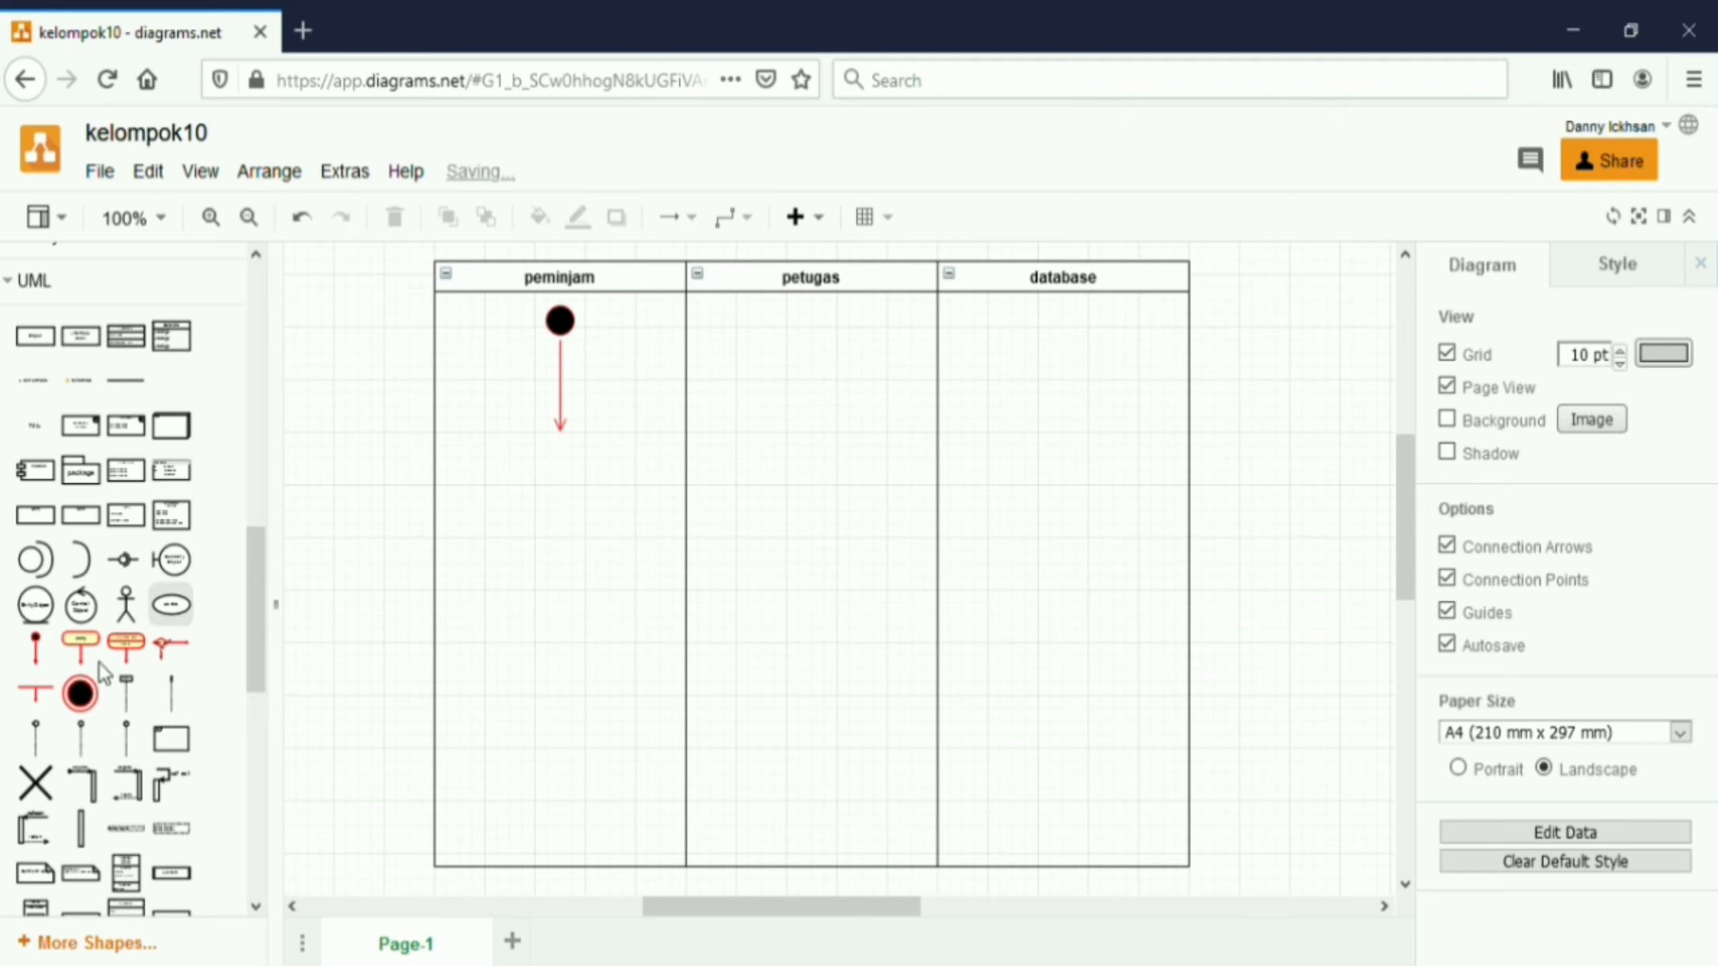
- Add a UML activity below the start arrow labelled "Menyerahkan kartu anggota dan buku" and delete its outgoing arrow
left_click_drag(86, 647, 490, 434)
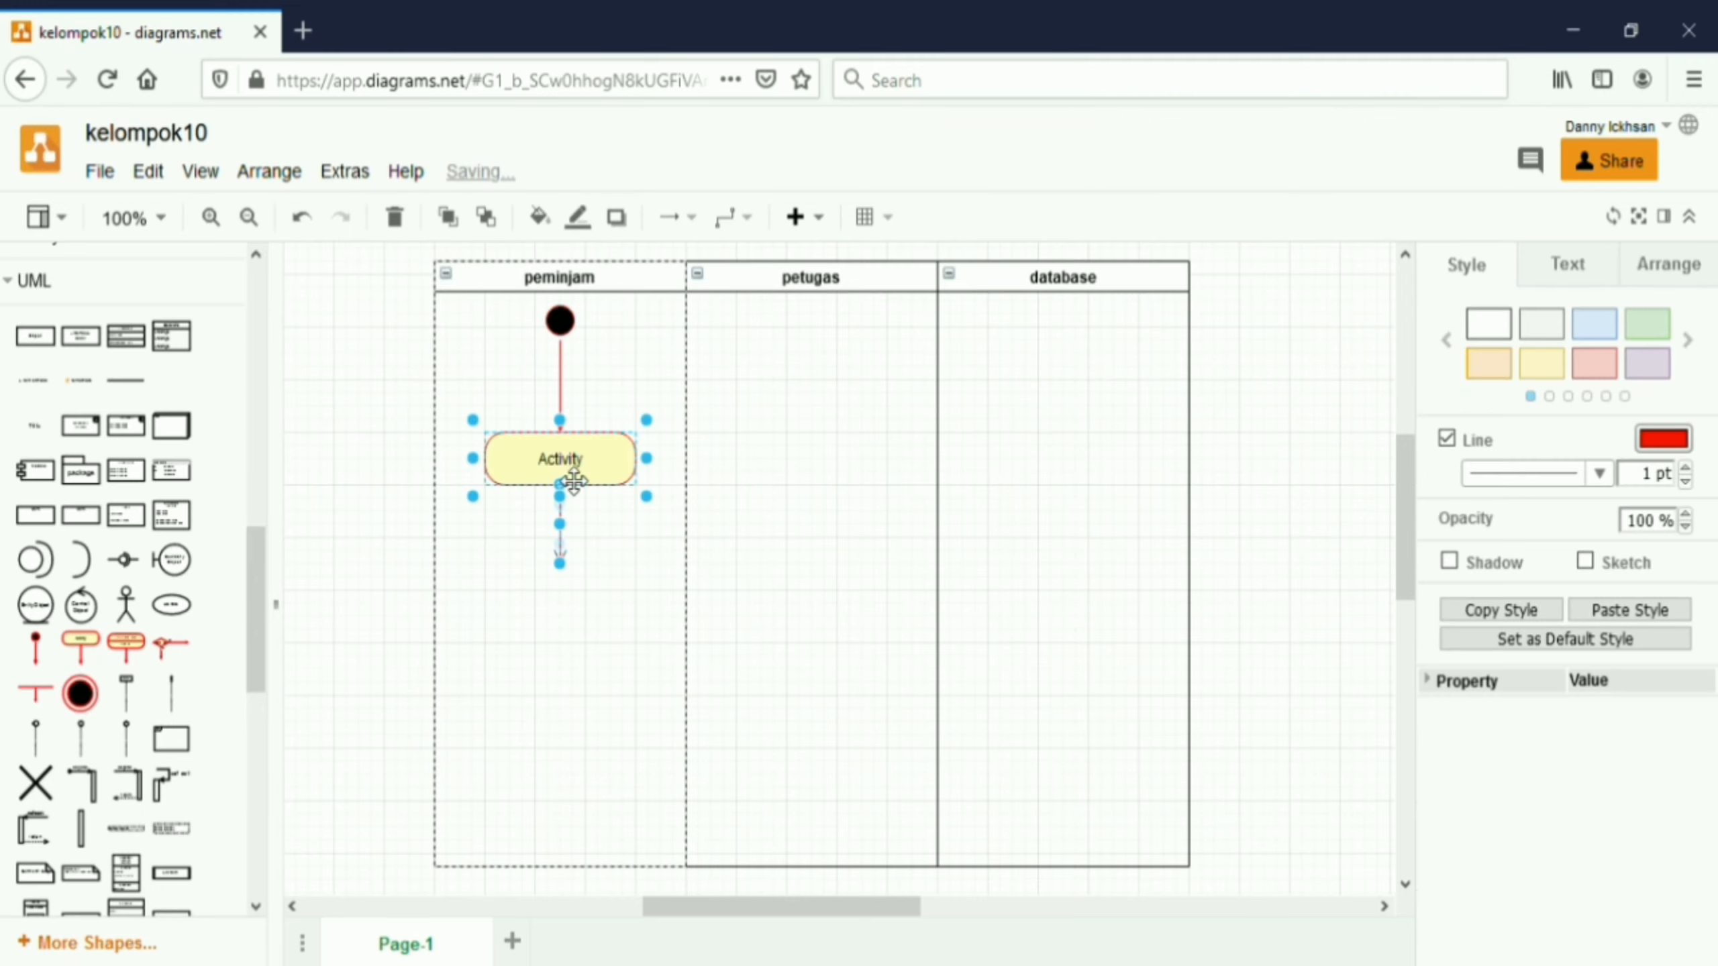
double_click(574, 480)
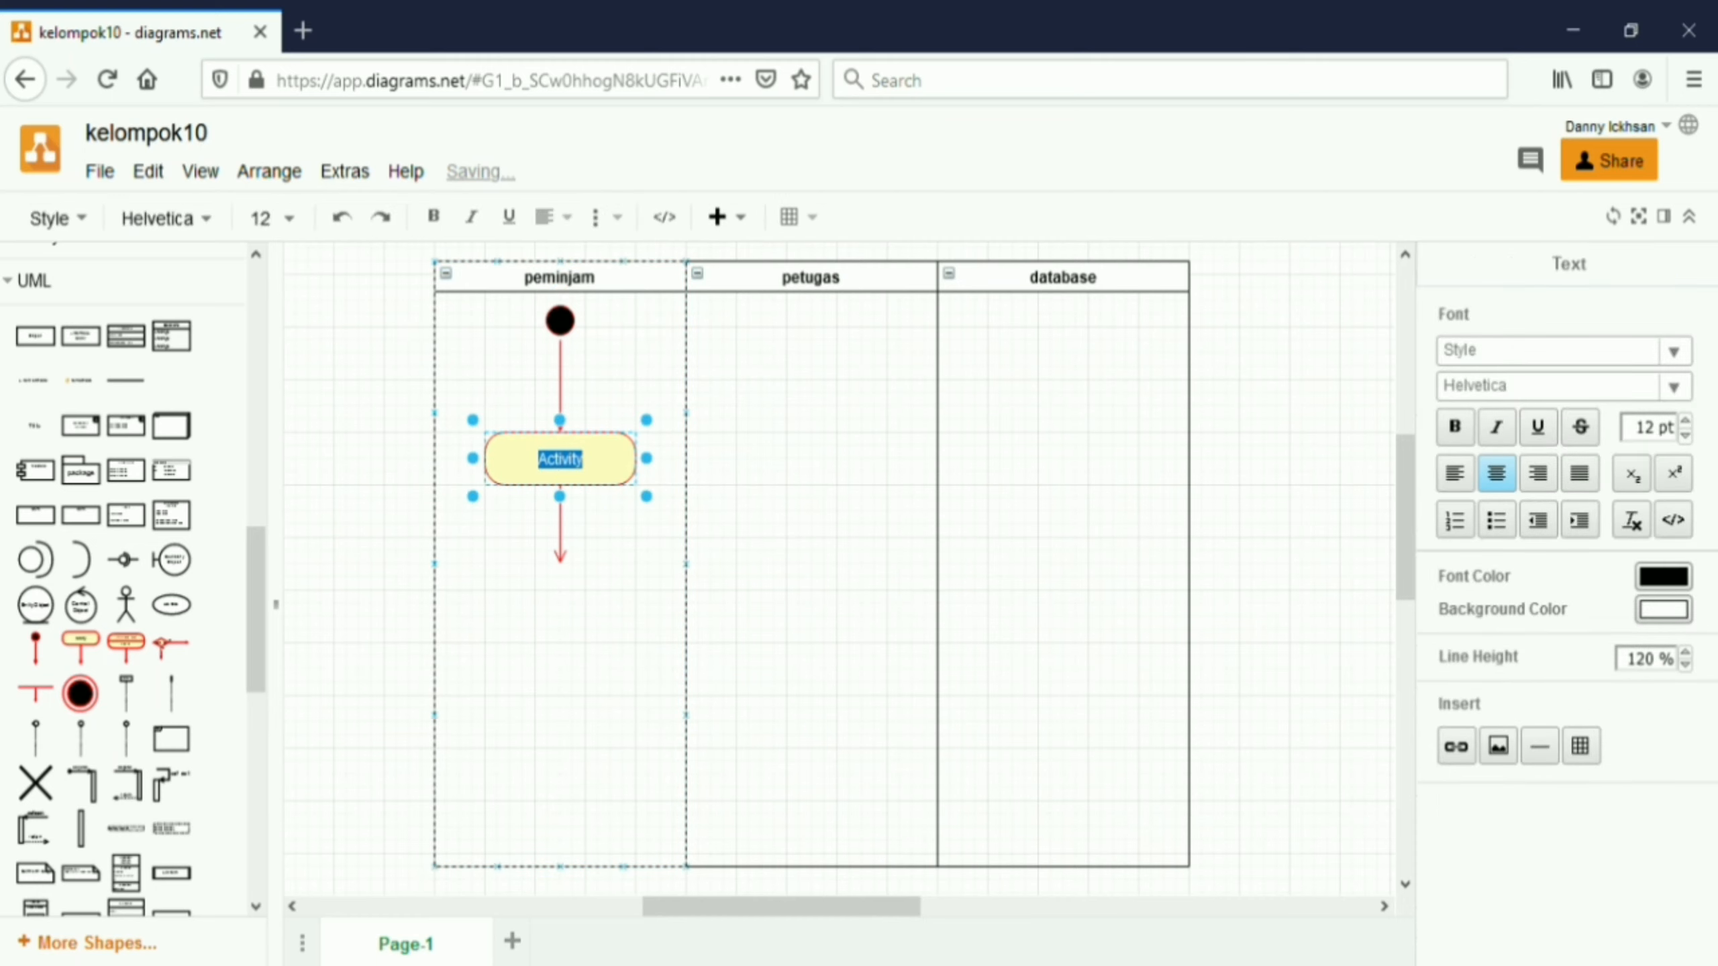
type("Menyerahkan")
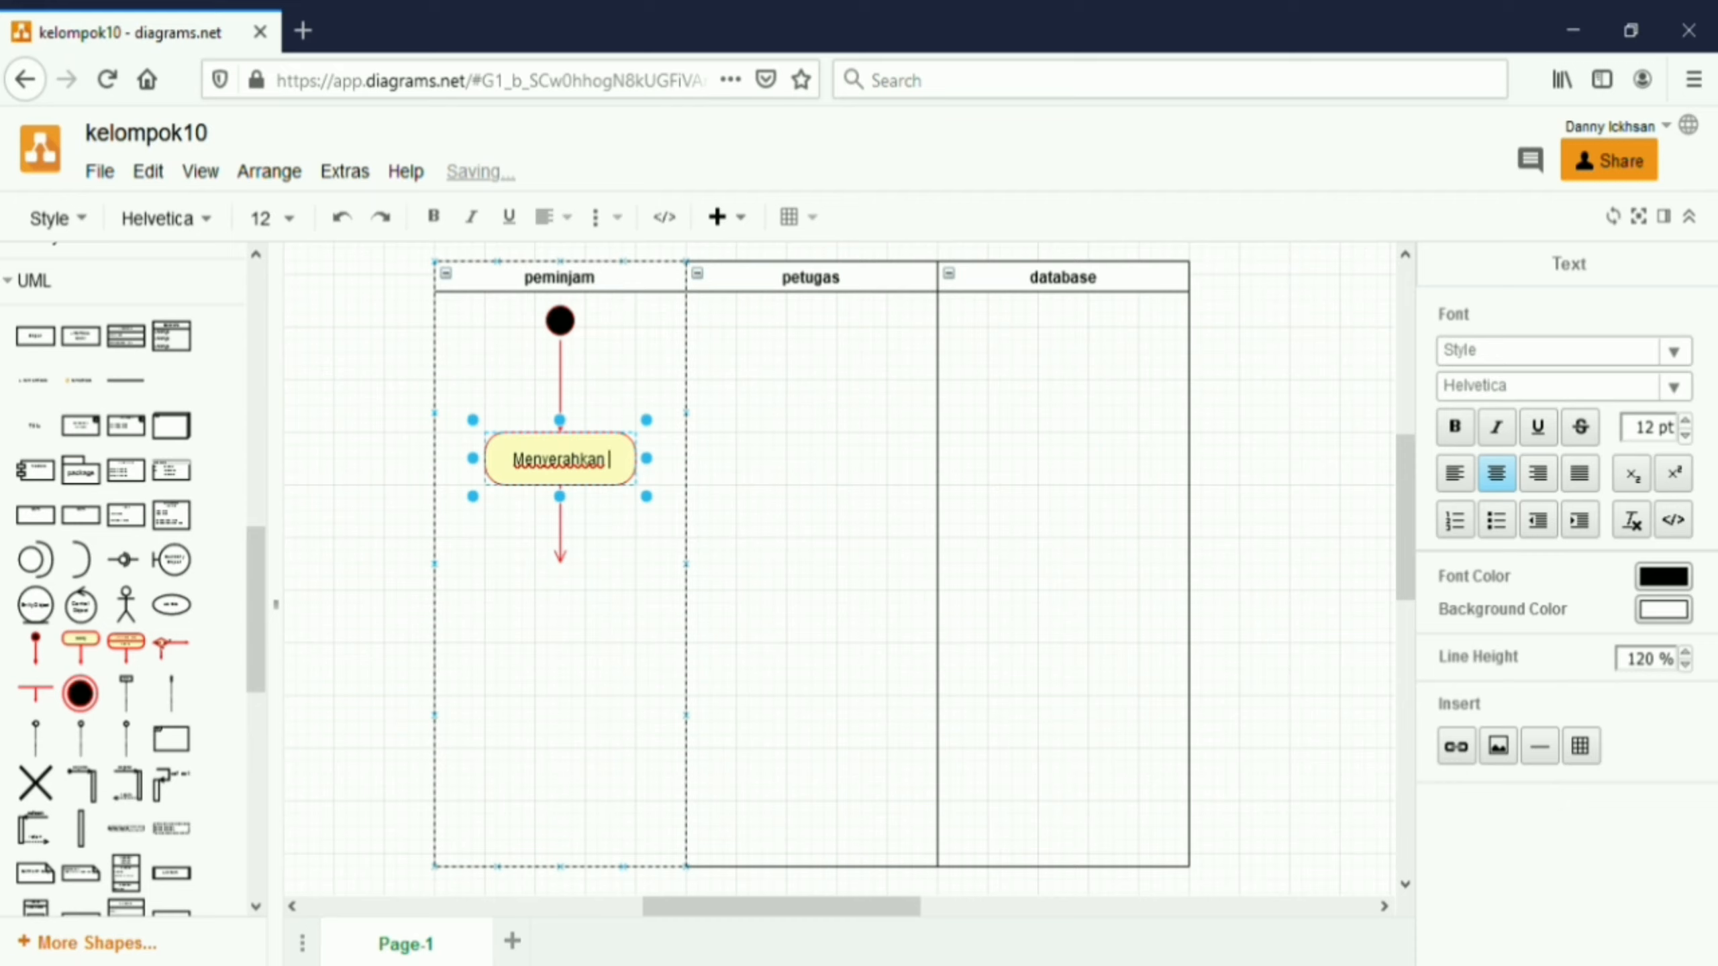
type(" kartu an")
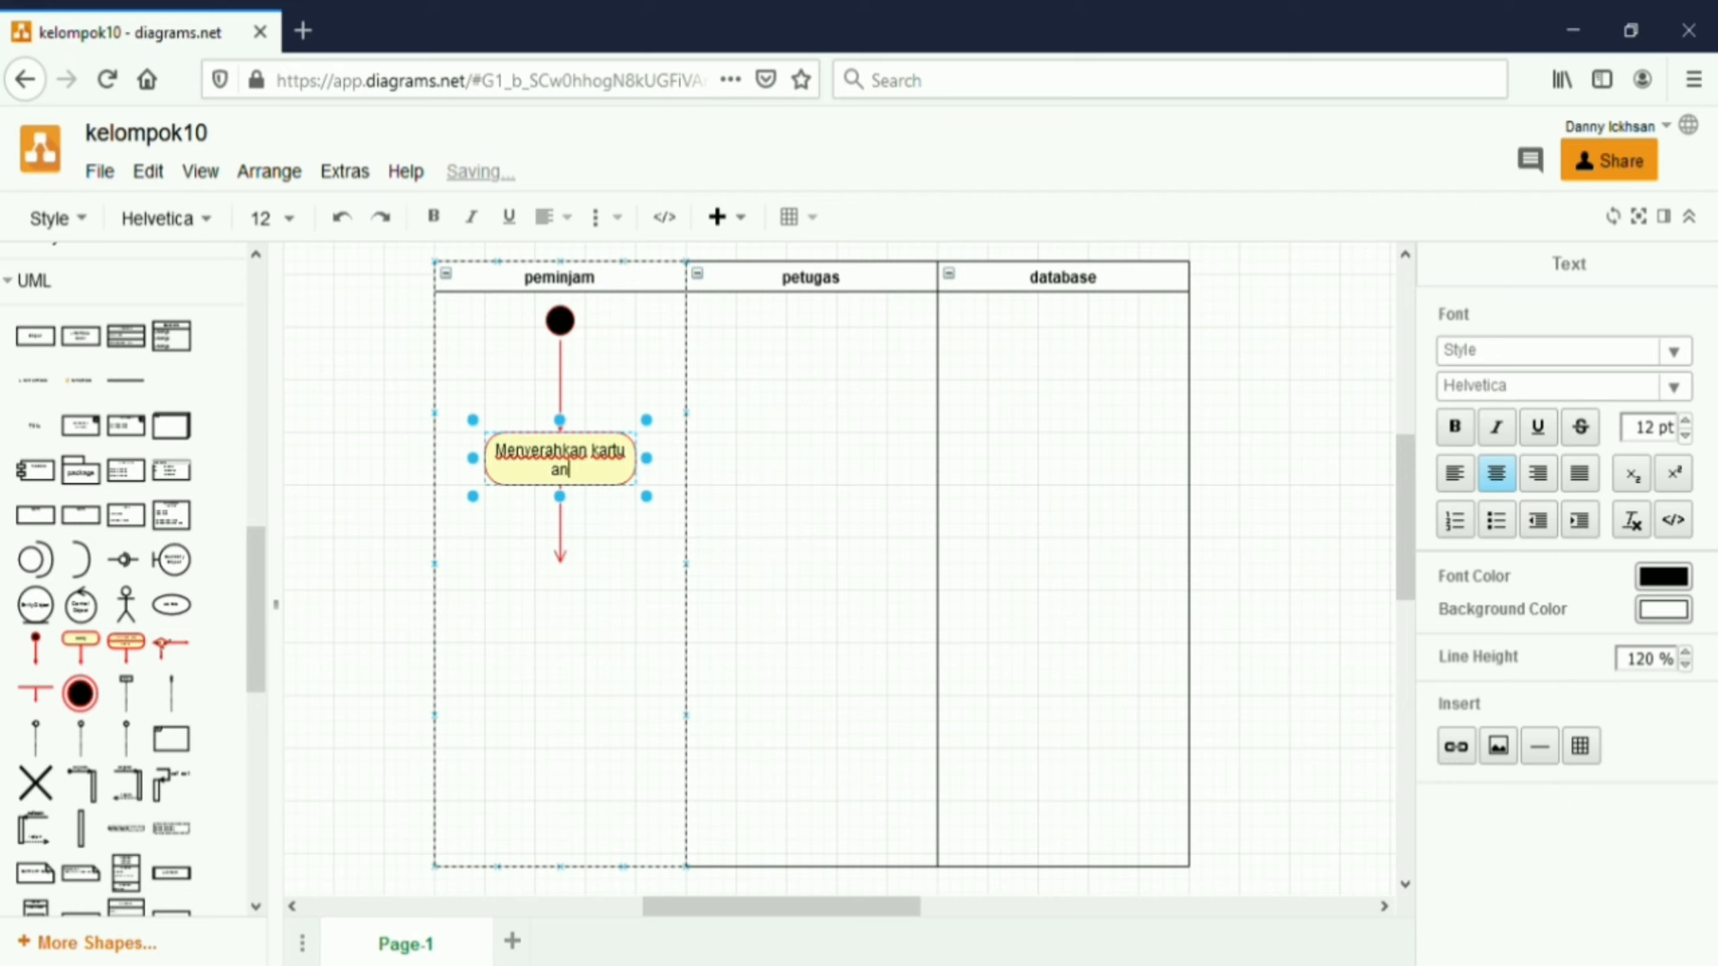
type("ggota dan buku")
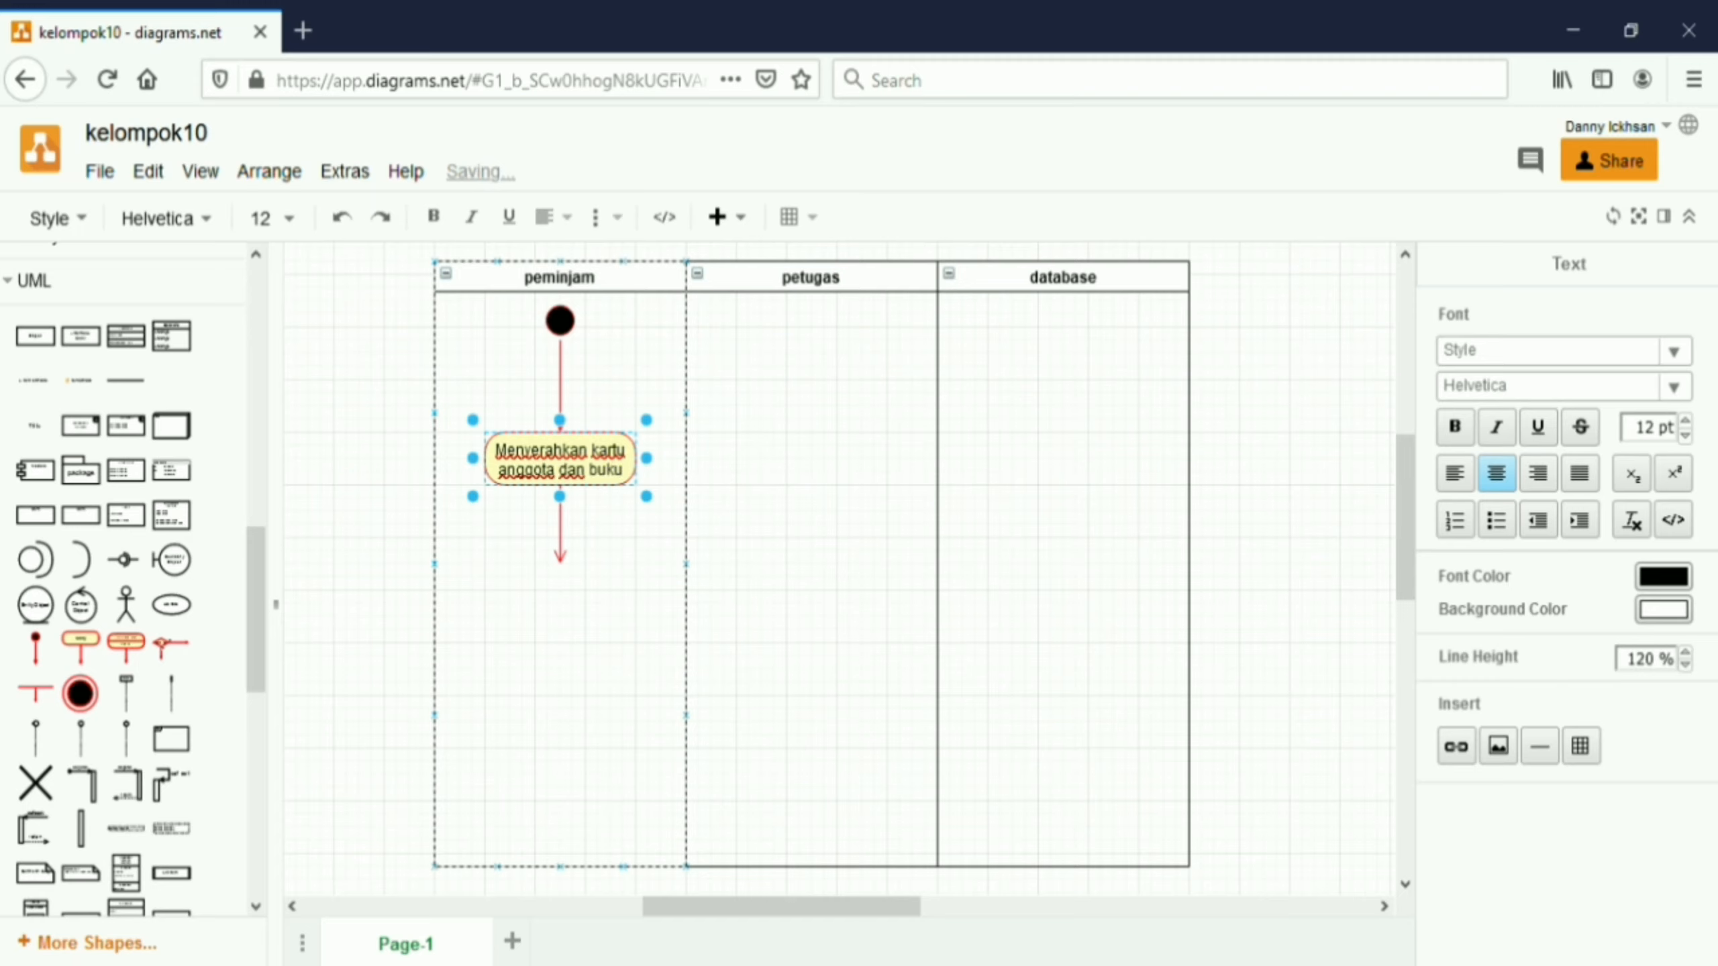
left_click(575, 536)
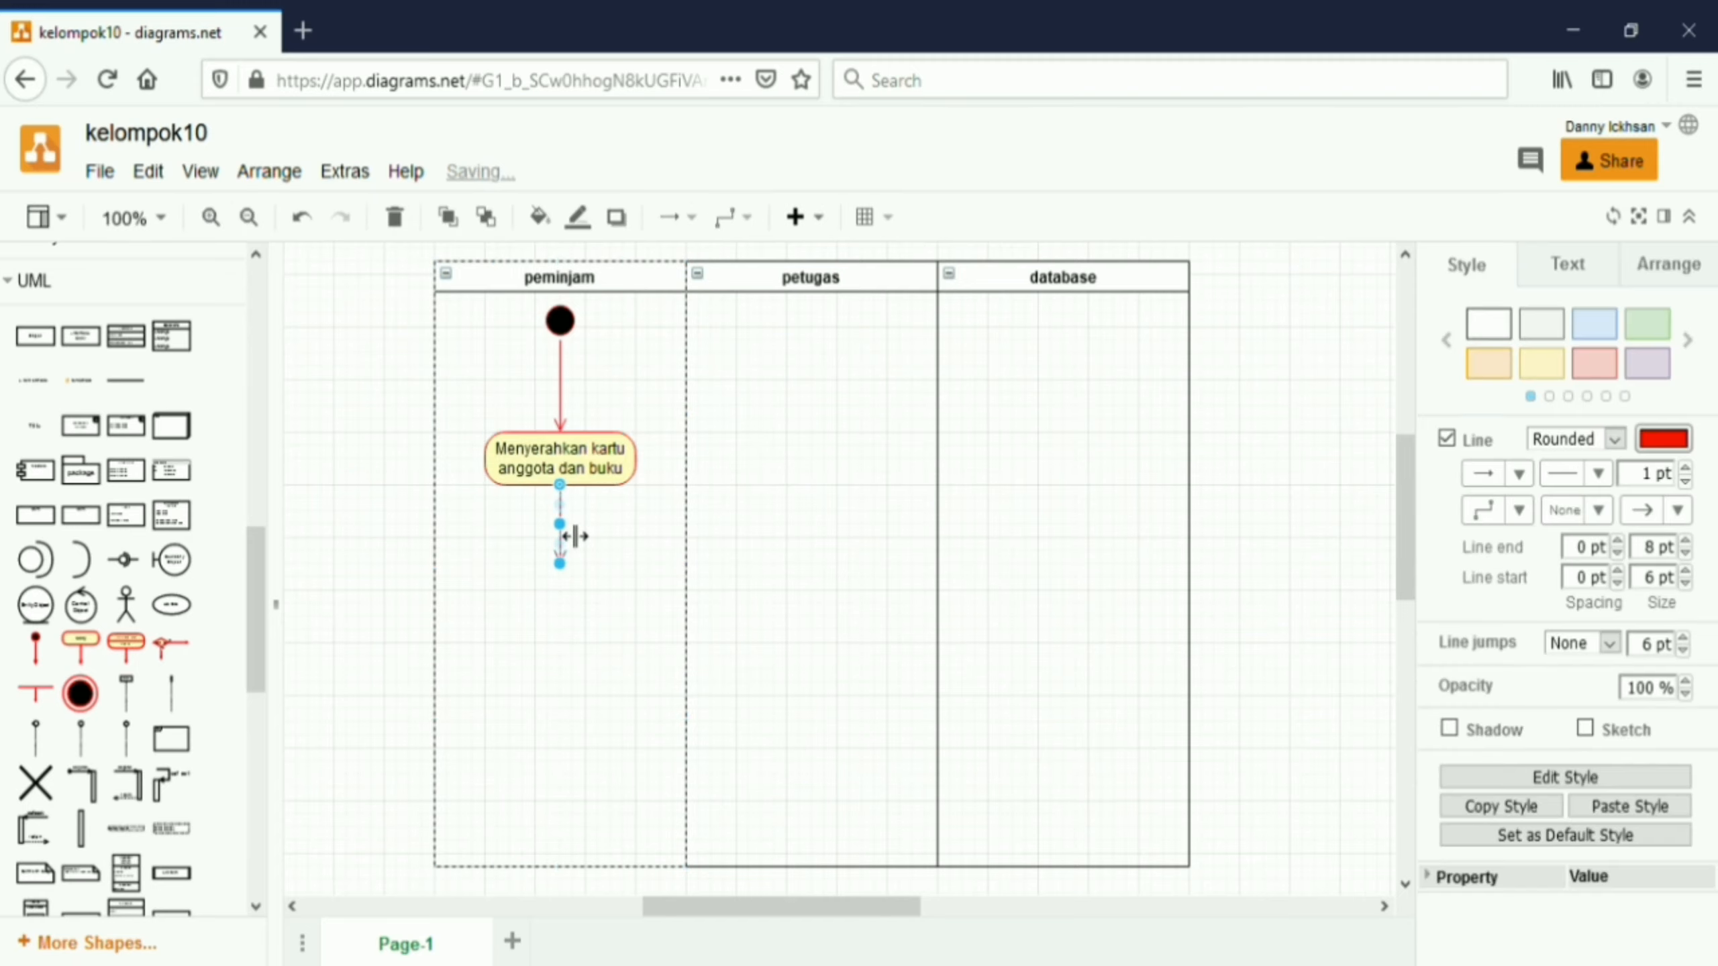
key("Delete")
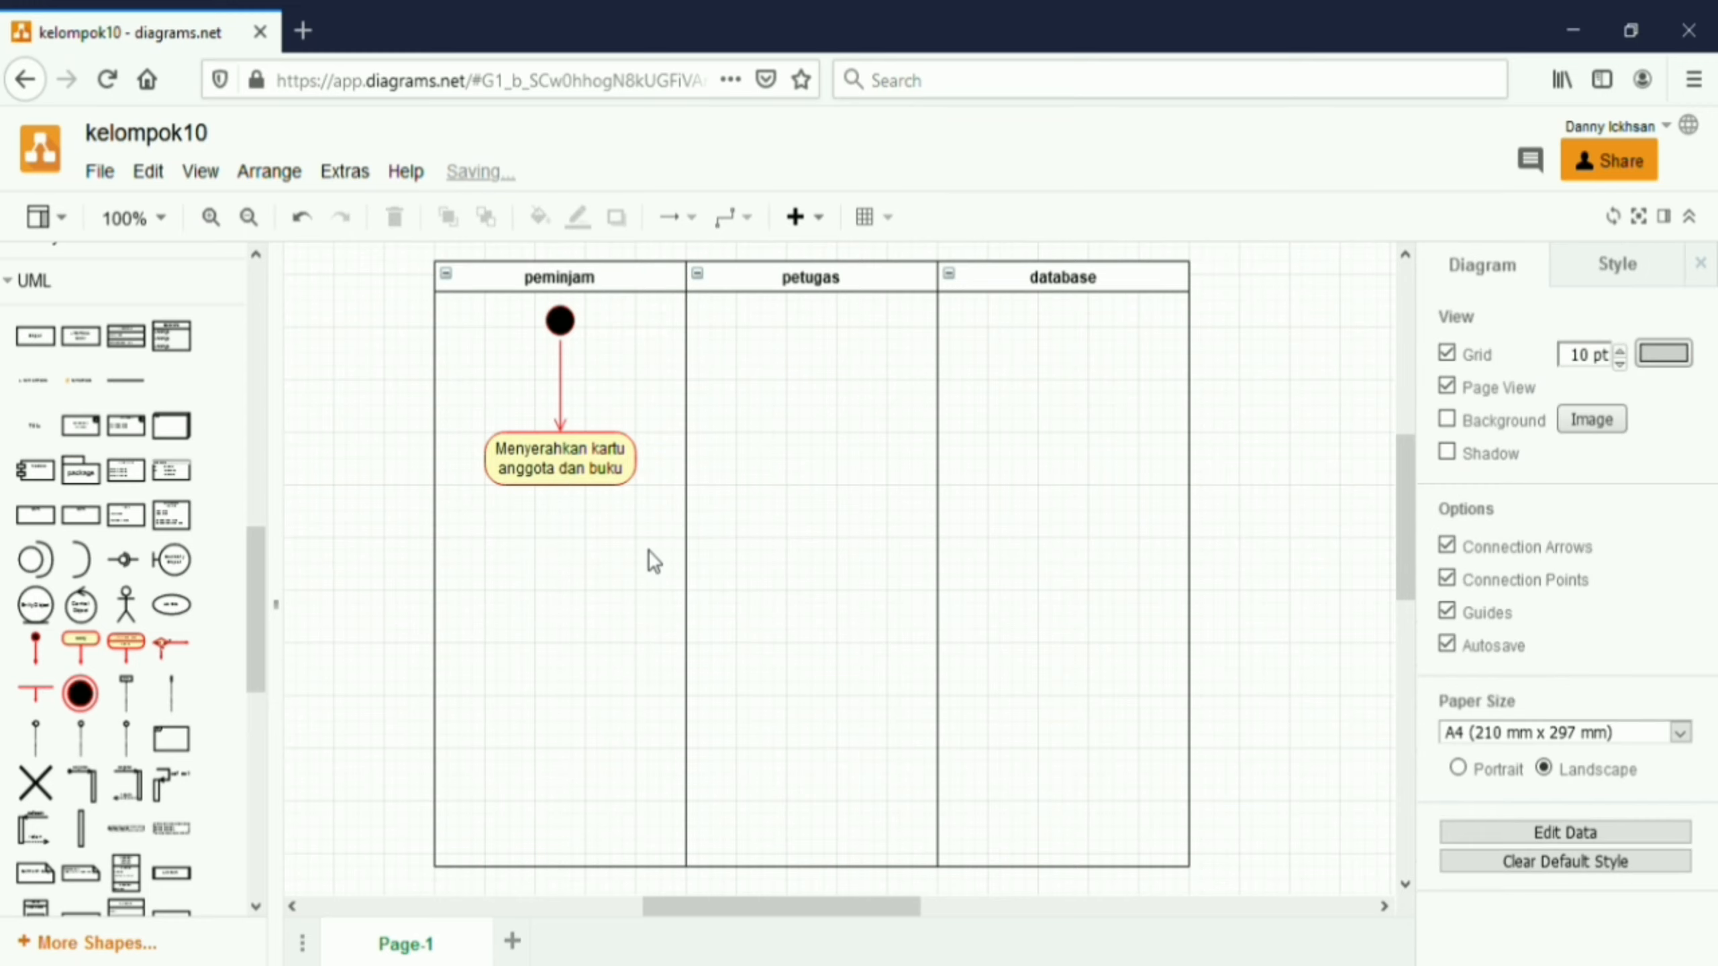
- Copy the "Menyerahkan kartu anggota dan buku" activity into the petugas lane at the same height
left_click(538, 457)
left_click_drag(596, 474, 833, 472)
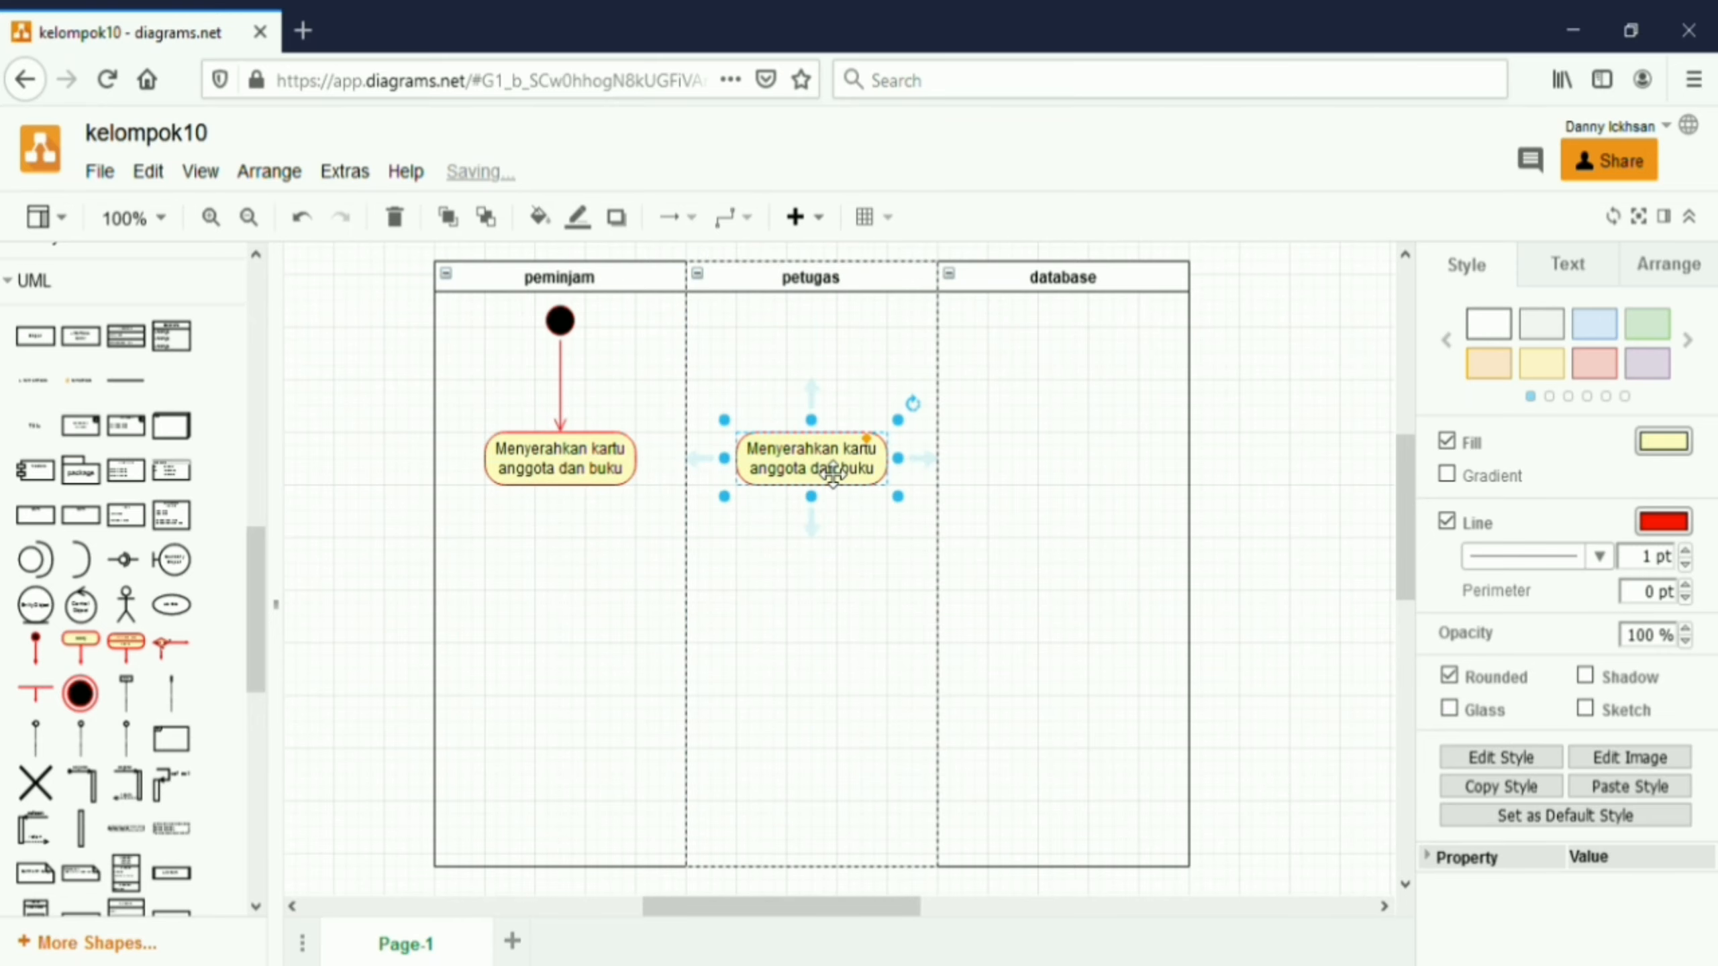
- Connect the peminjam activity to its petugas copy with an arrow and relabel the copy "Menerima kartu anggota dan buku"
left_click(616, 471)
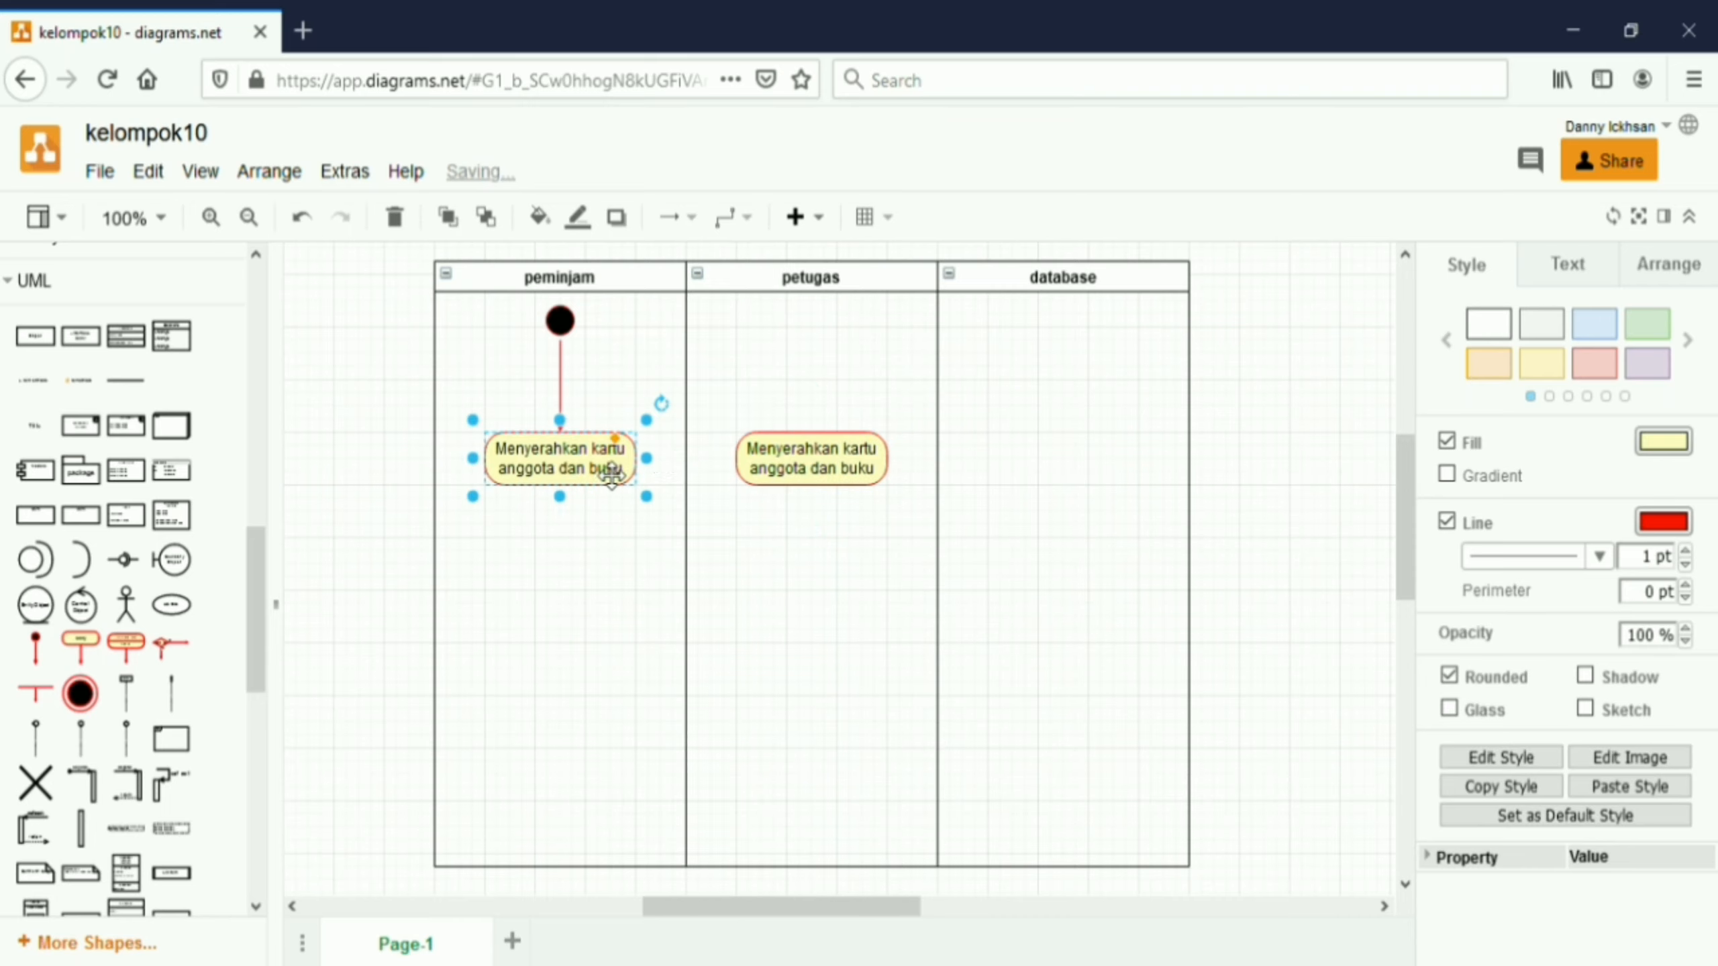
left_click_drag(677, 467, 758, 463)
left_click(825, 469)
double_click(823, 463)
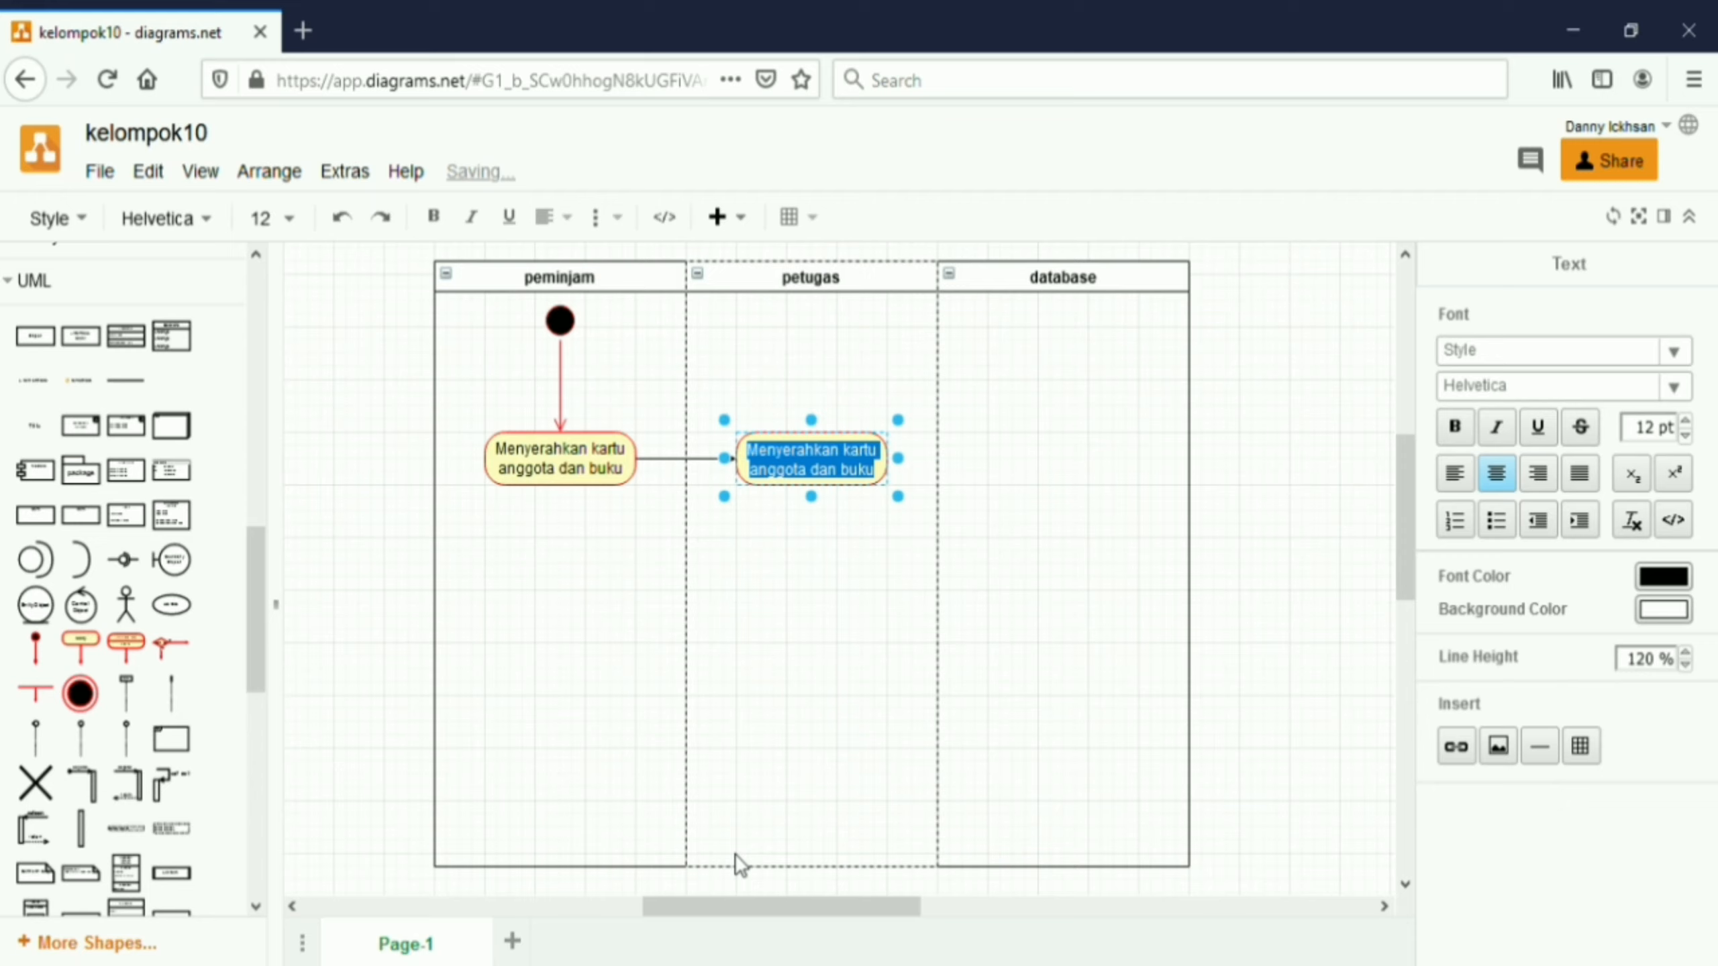
type("Mneen")
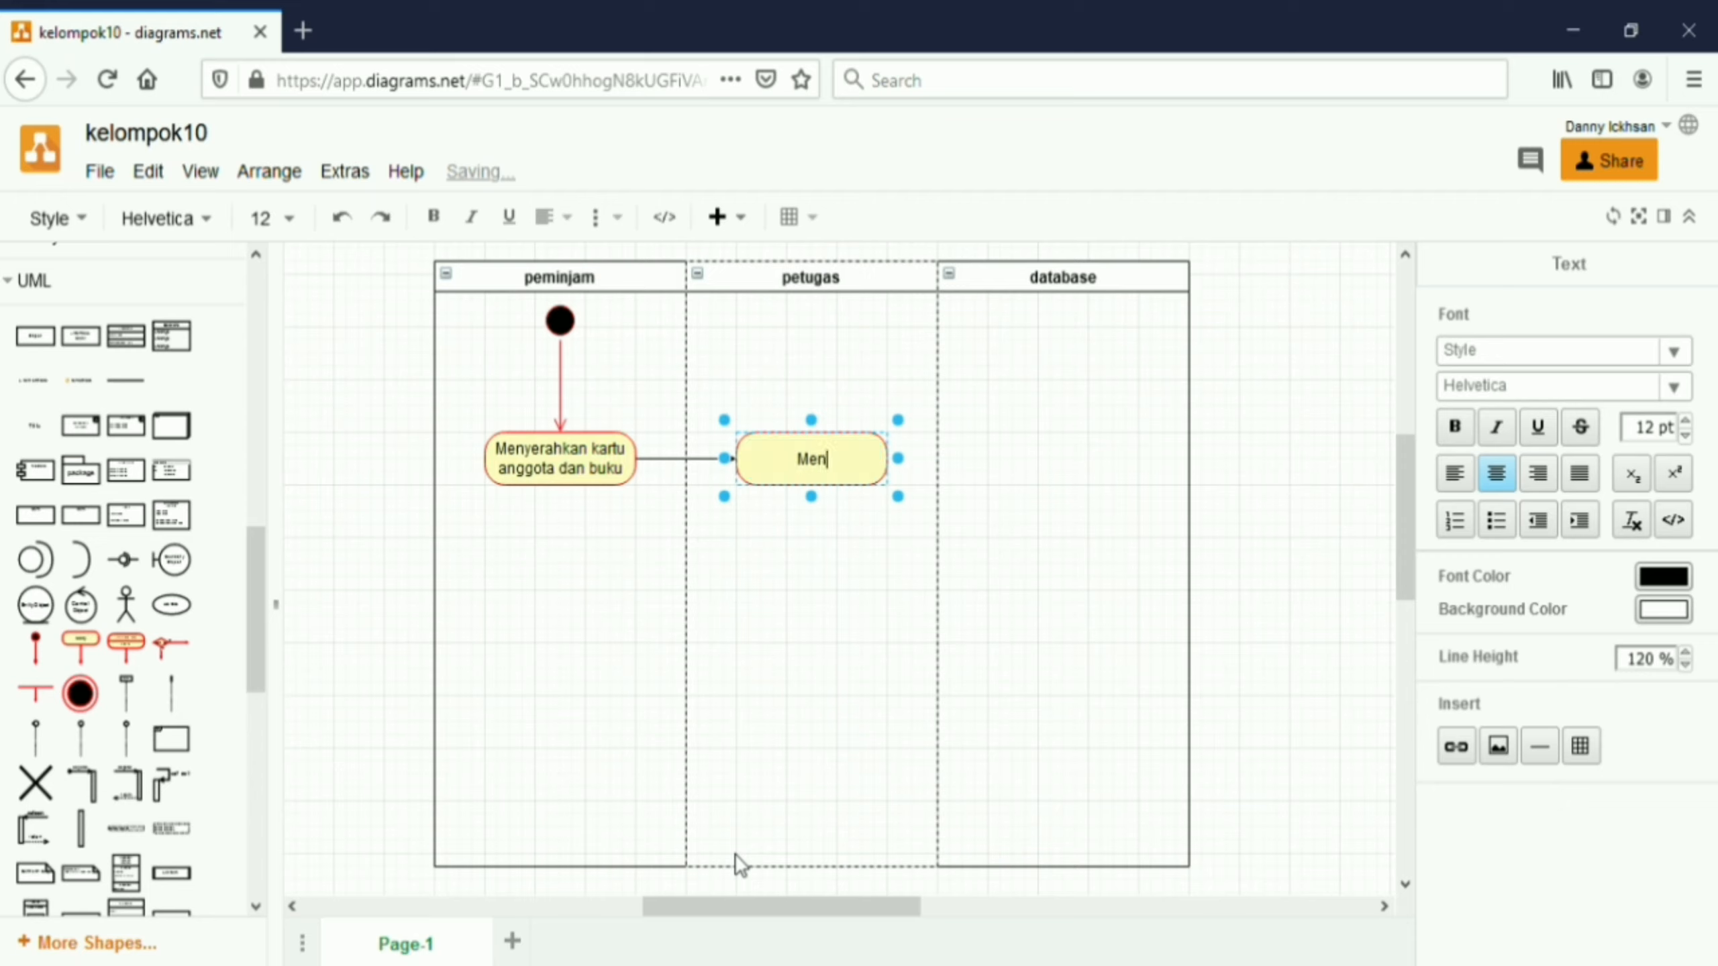
type("erima kartu anggota dan")
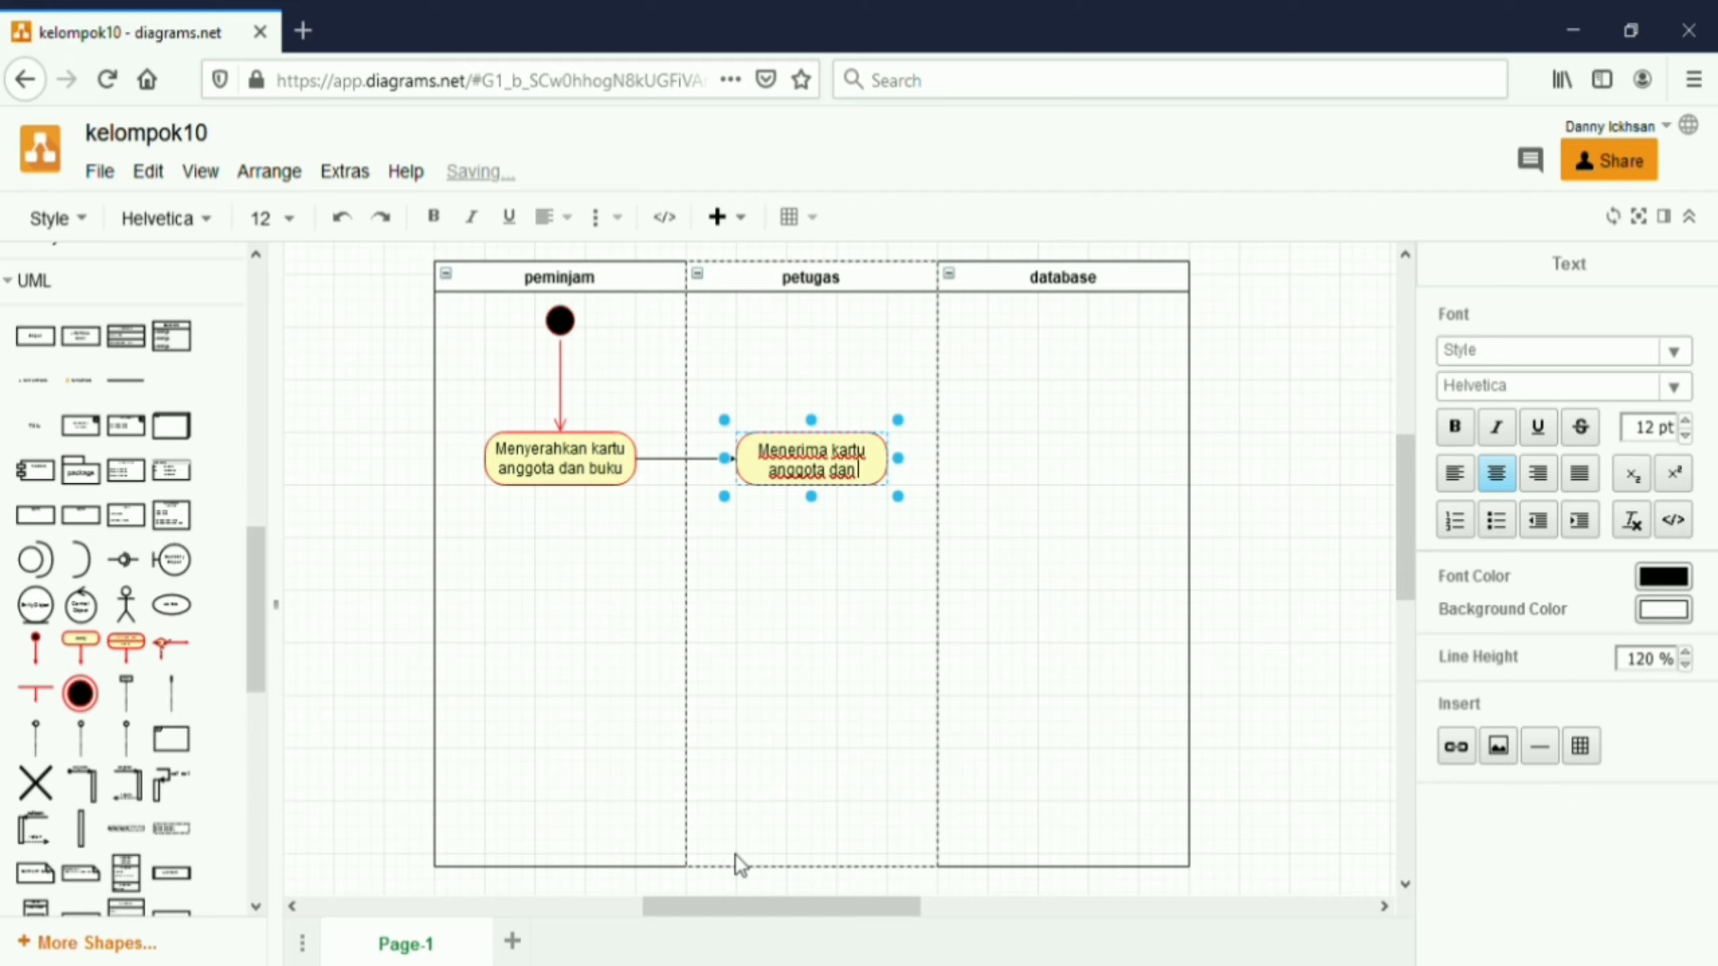
type(" buku")
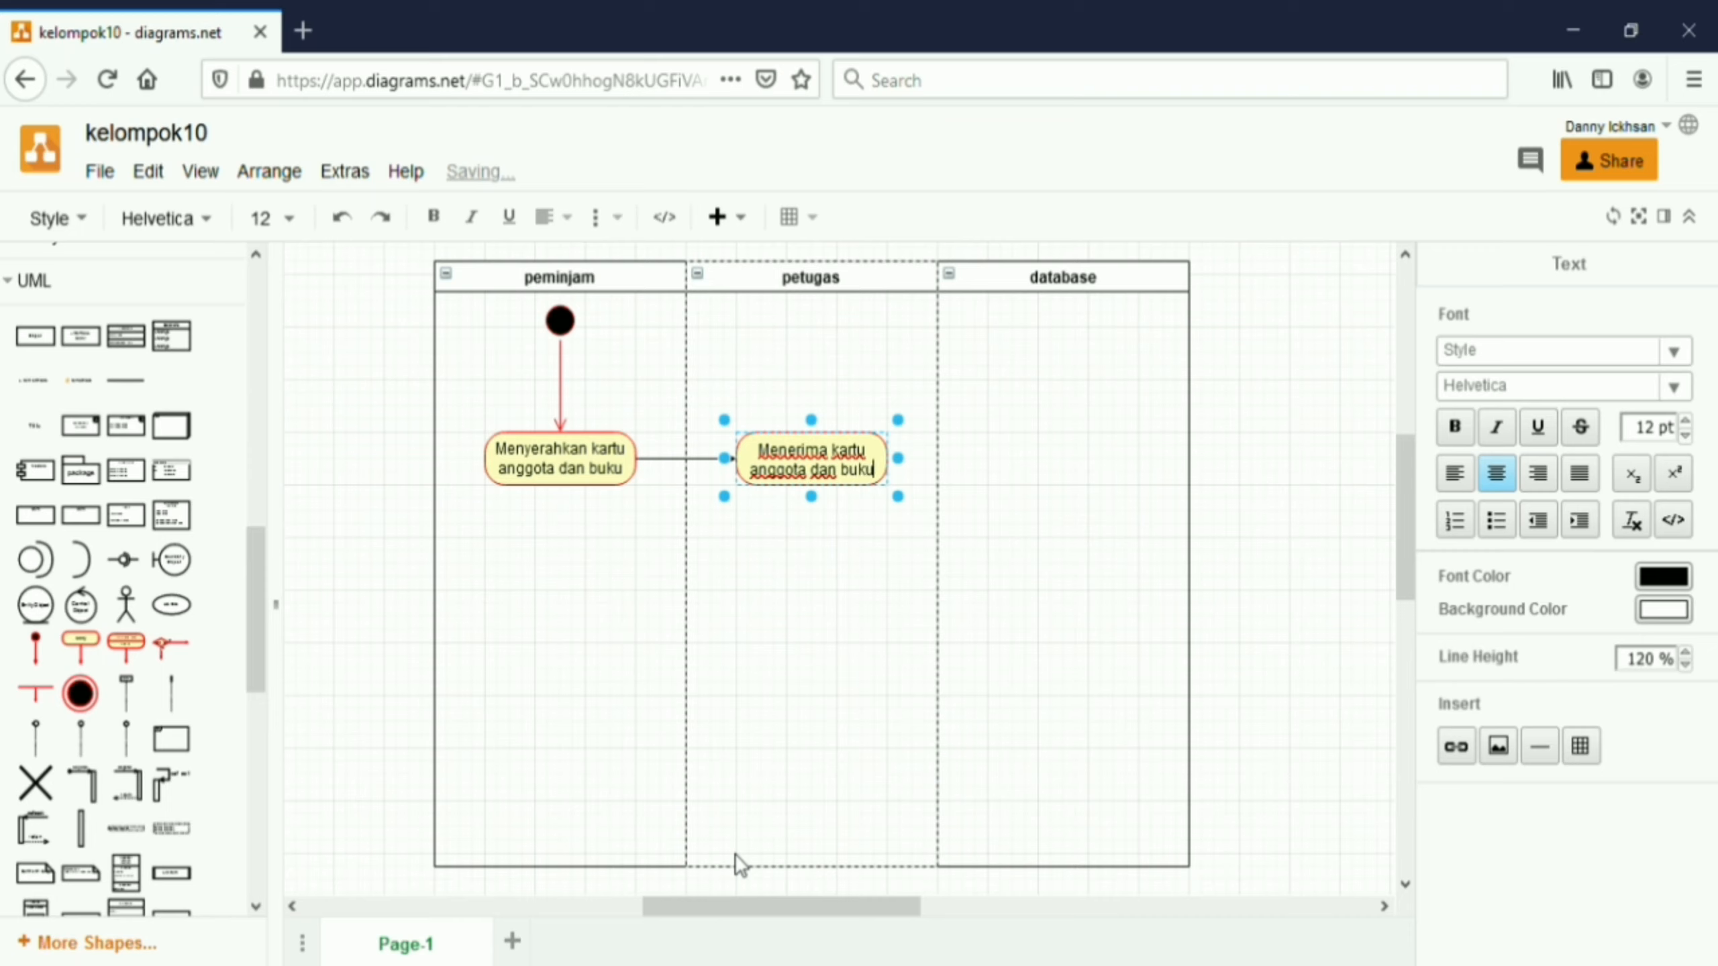
left_click(1235, 518)
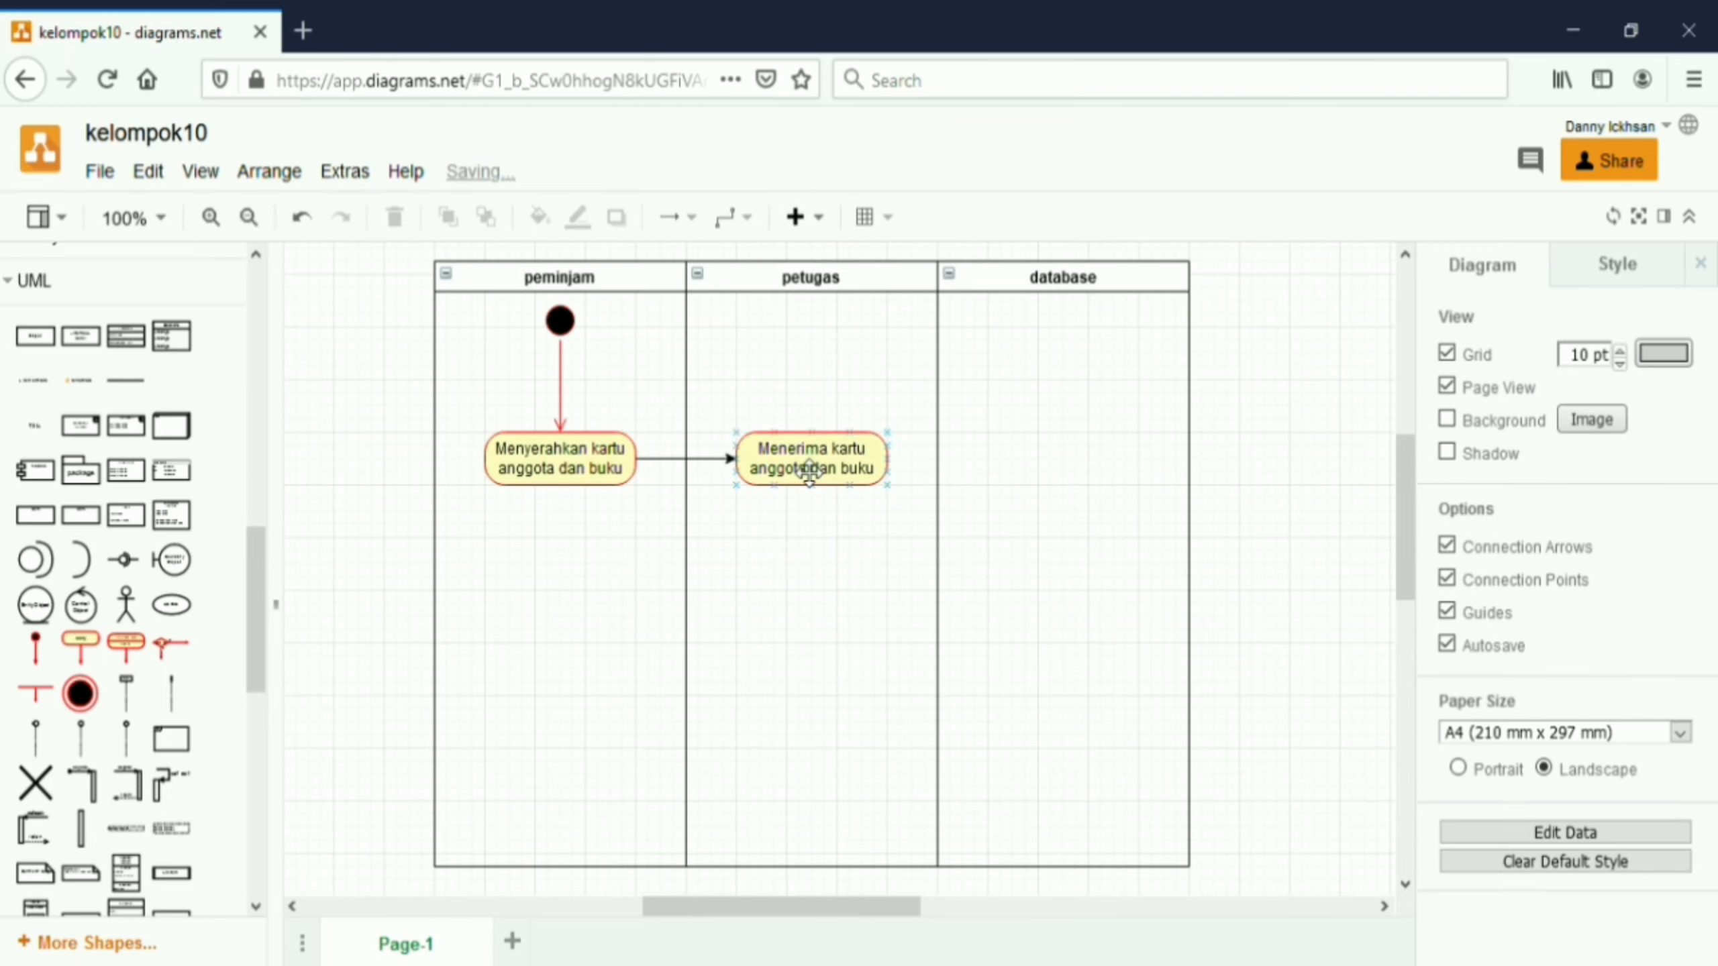
- Copy the "Menerima kartu anggota dan buku" activity directly below itself and relabel the copy "mencatat data pengembalian buku"
left_click(807, 468)
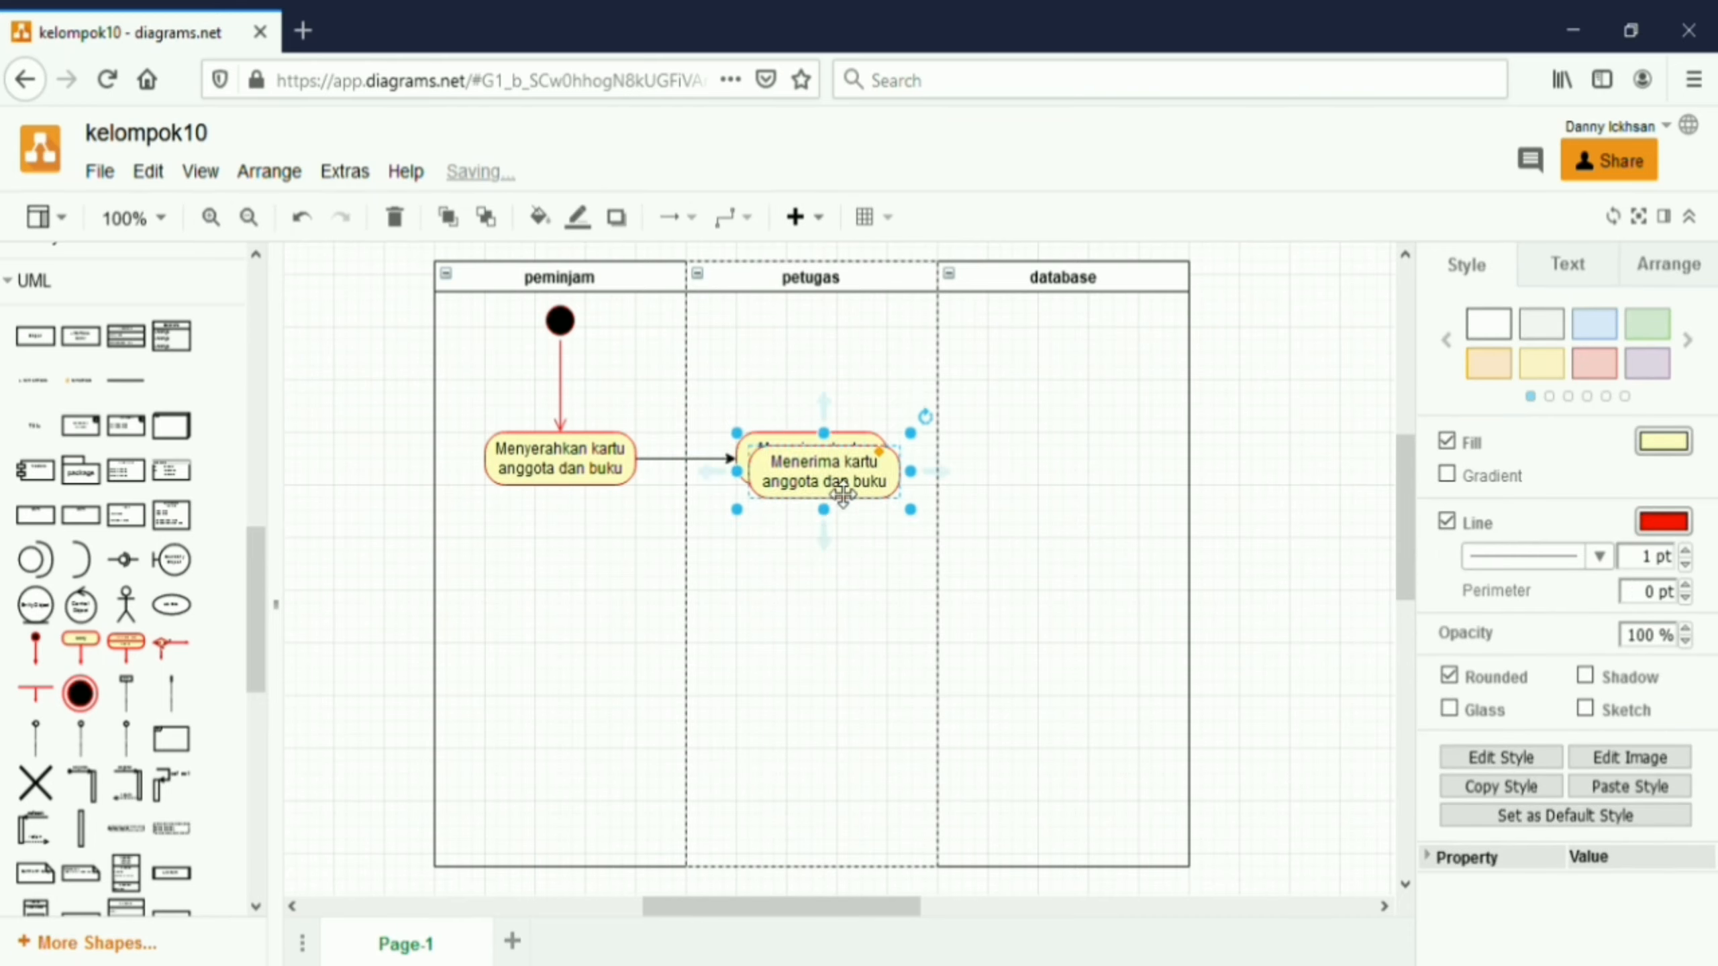
left_click_drag(833, 475, 819, 560)
left_click(841, 572)
double_click(841, 575)
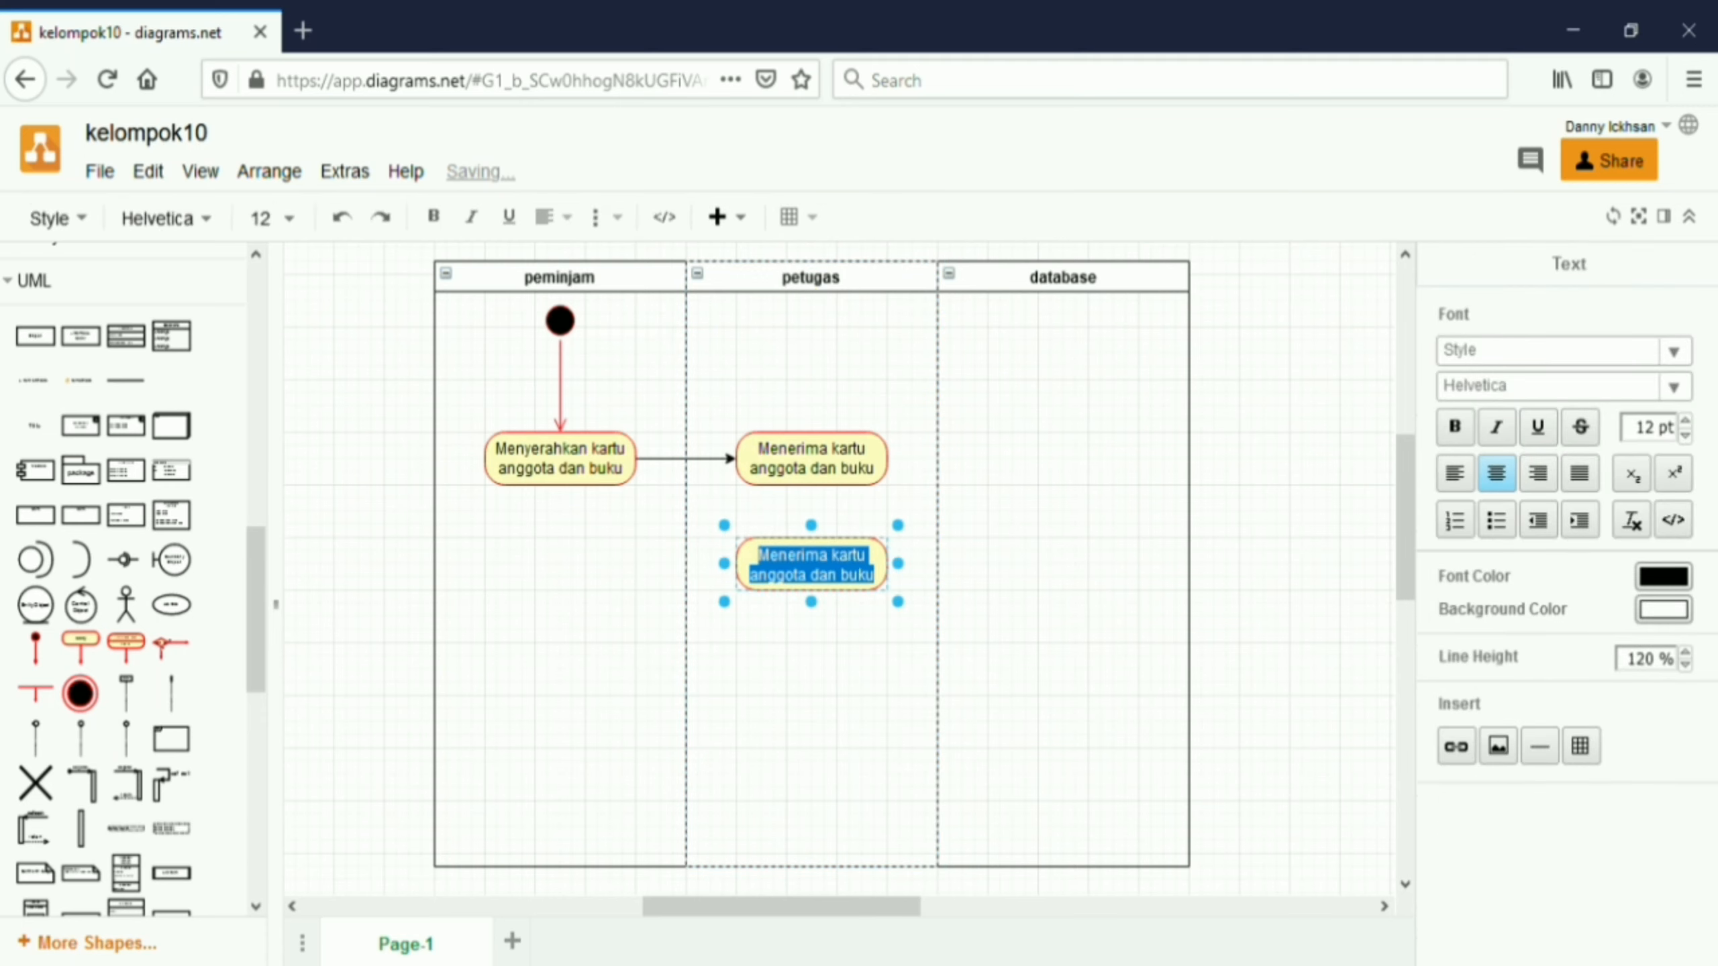
type("menc")
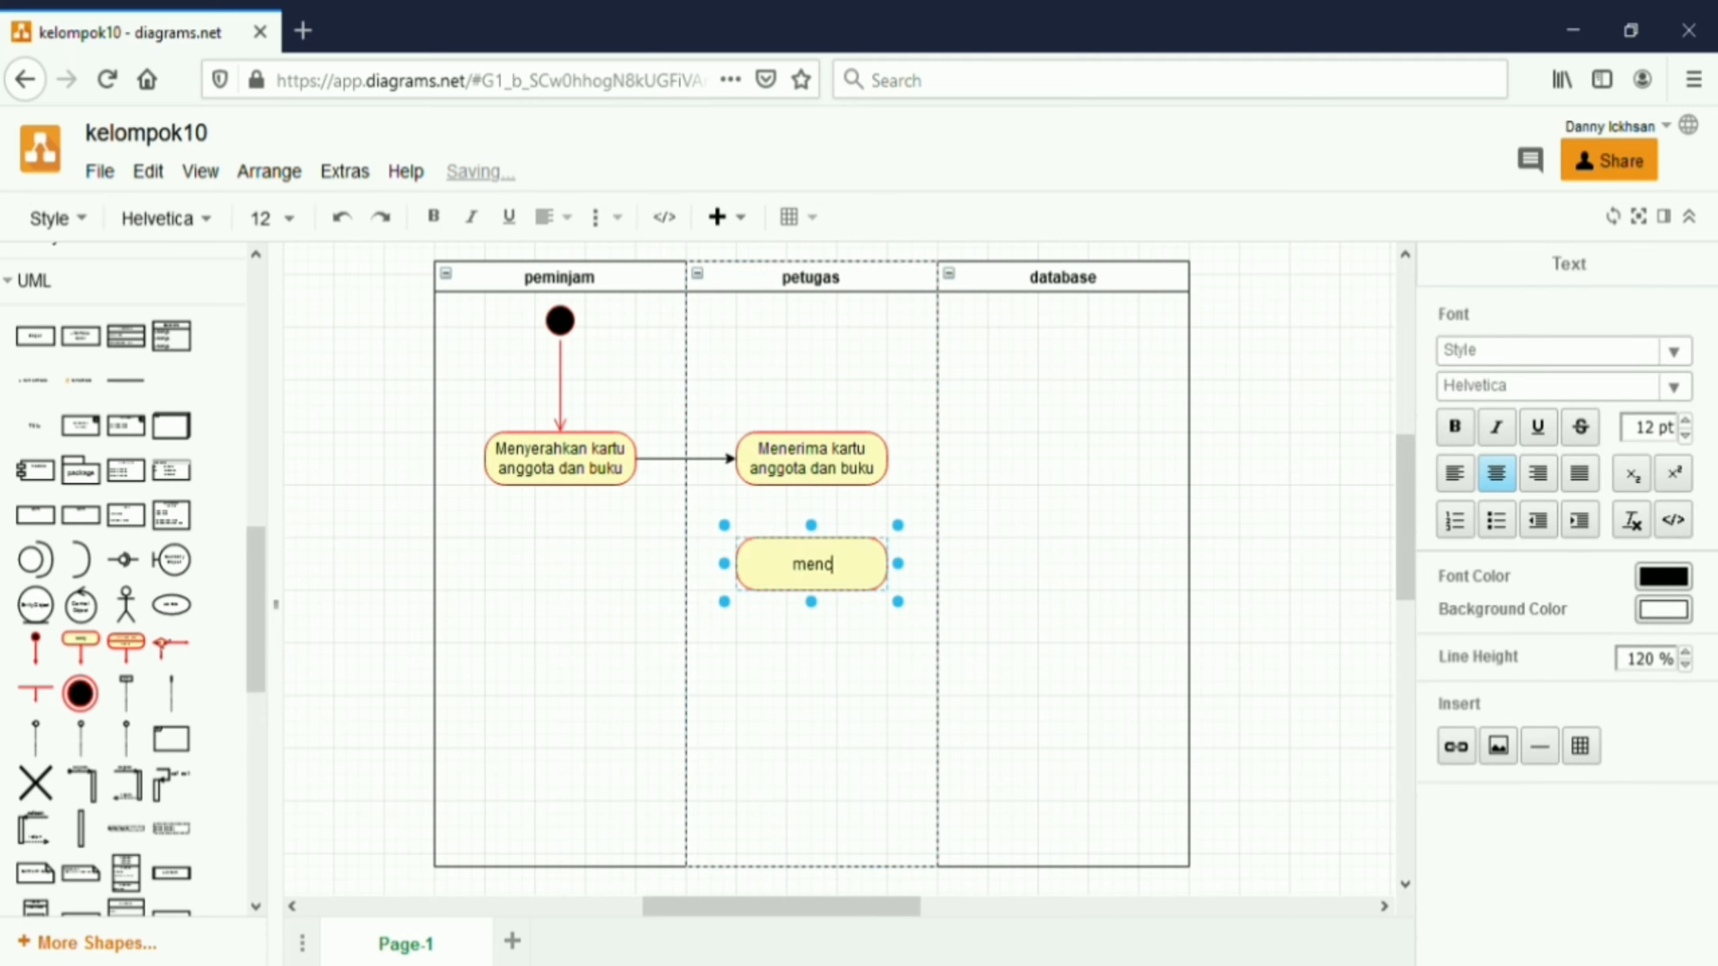
type("atat")
type(" data")
type(" penga")
type("m")
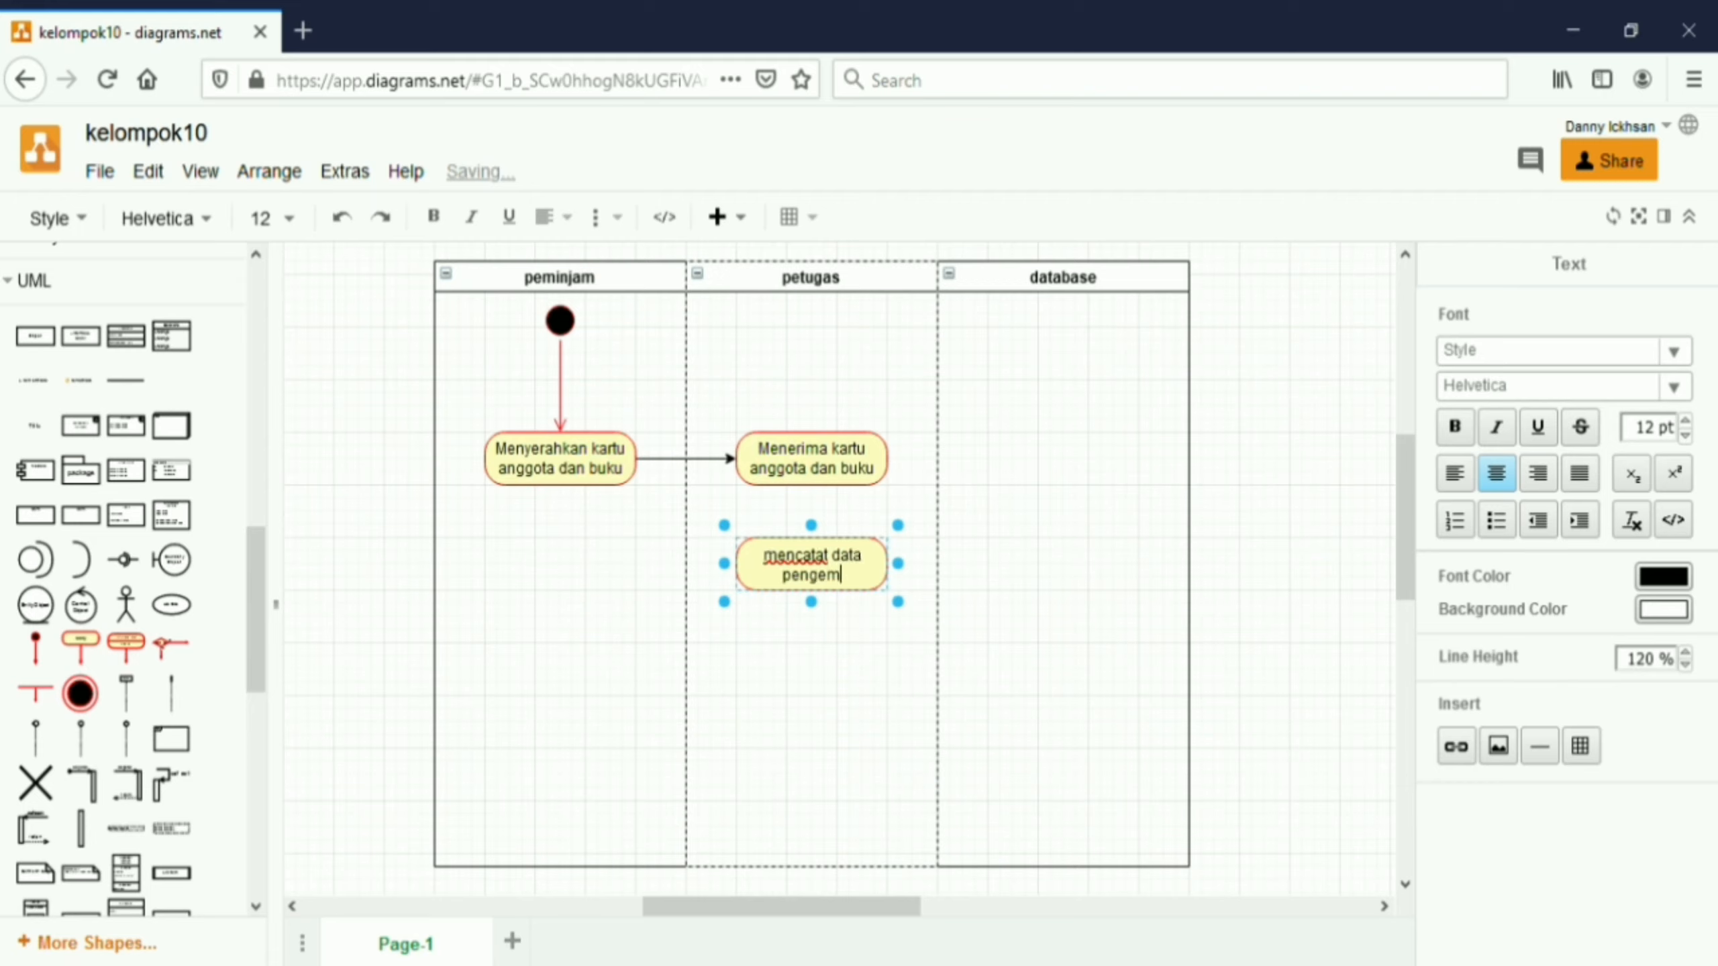
type("balian buku")
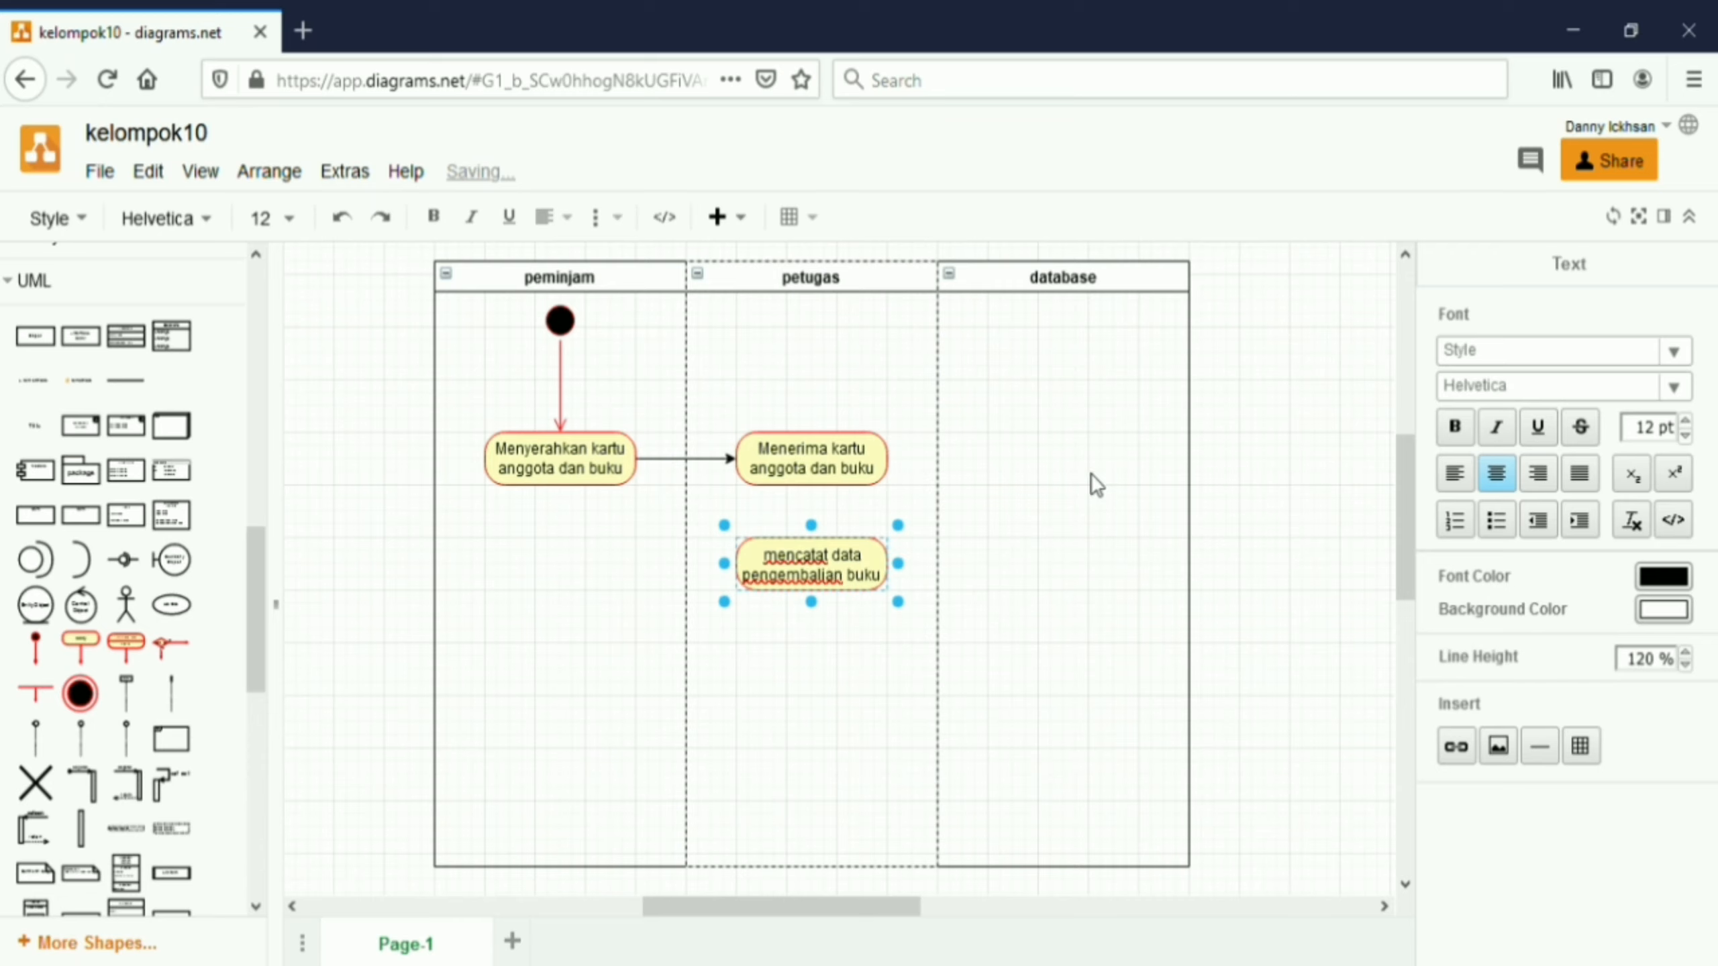
left_click(1162, 452)
- Connect "Menerima kartu anggota dan buku" down to "mencatat data pengembalian buku" and copy the lower activity into the database lane at the same height
left_click(838, 475)
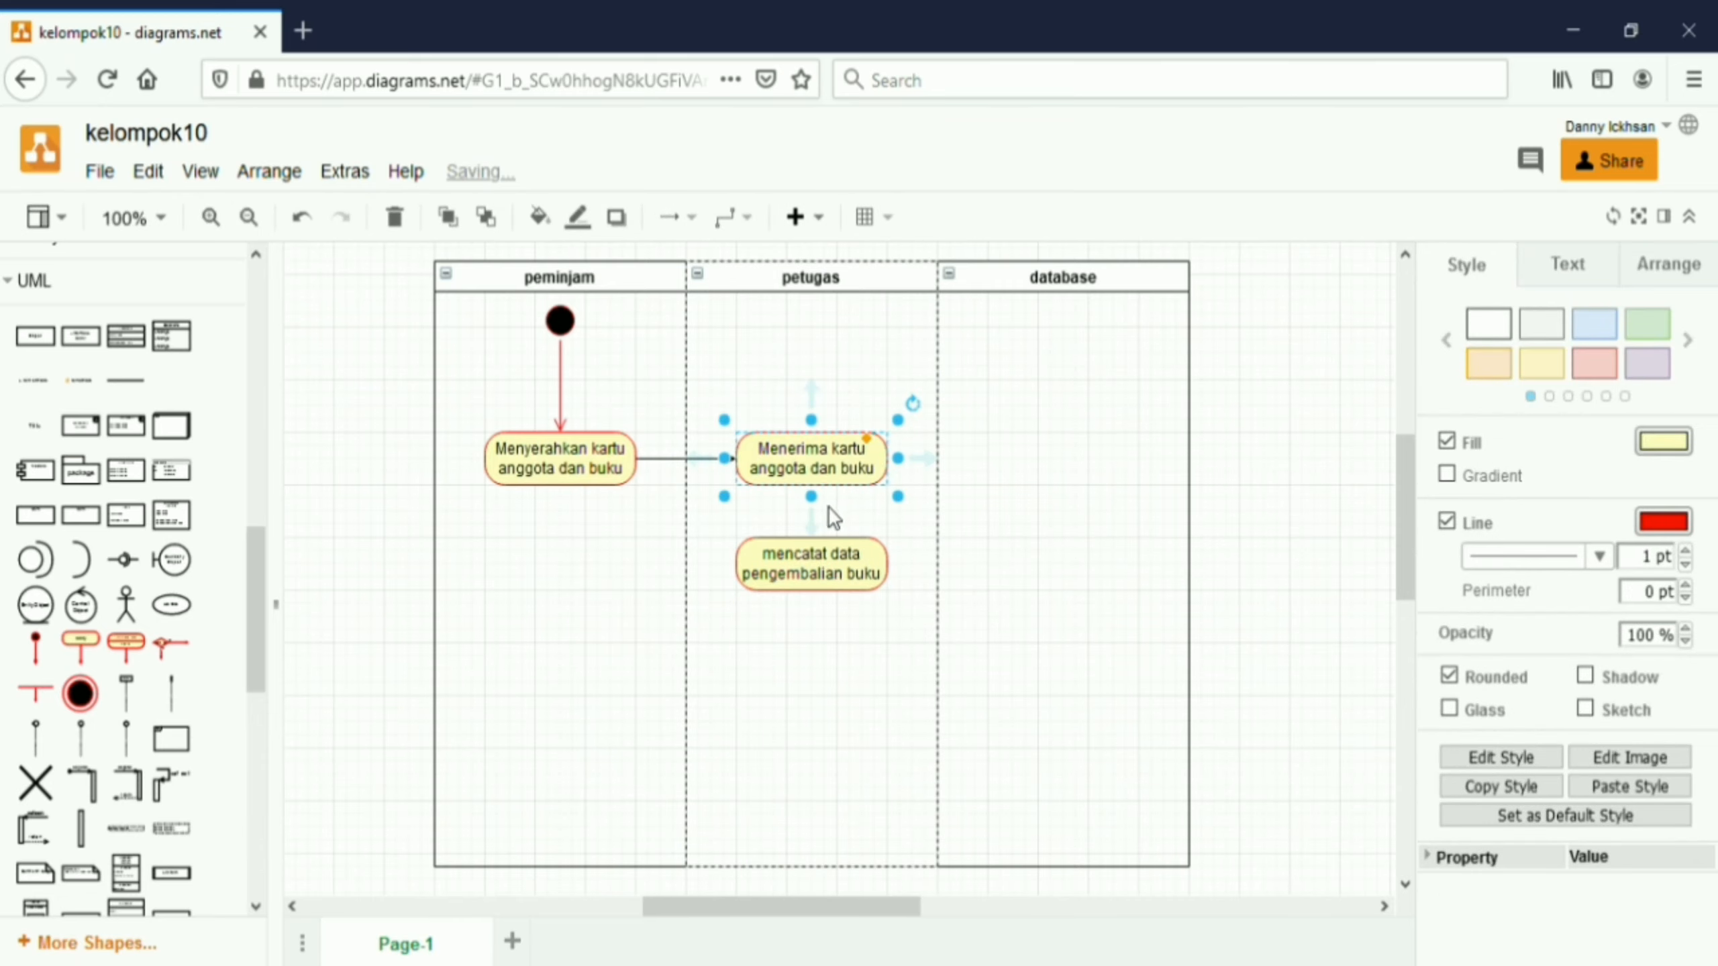
left_click_drag(819, 518, 1075, 561)
left_click(1235, 542)
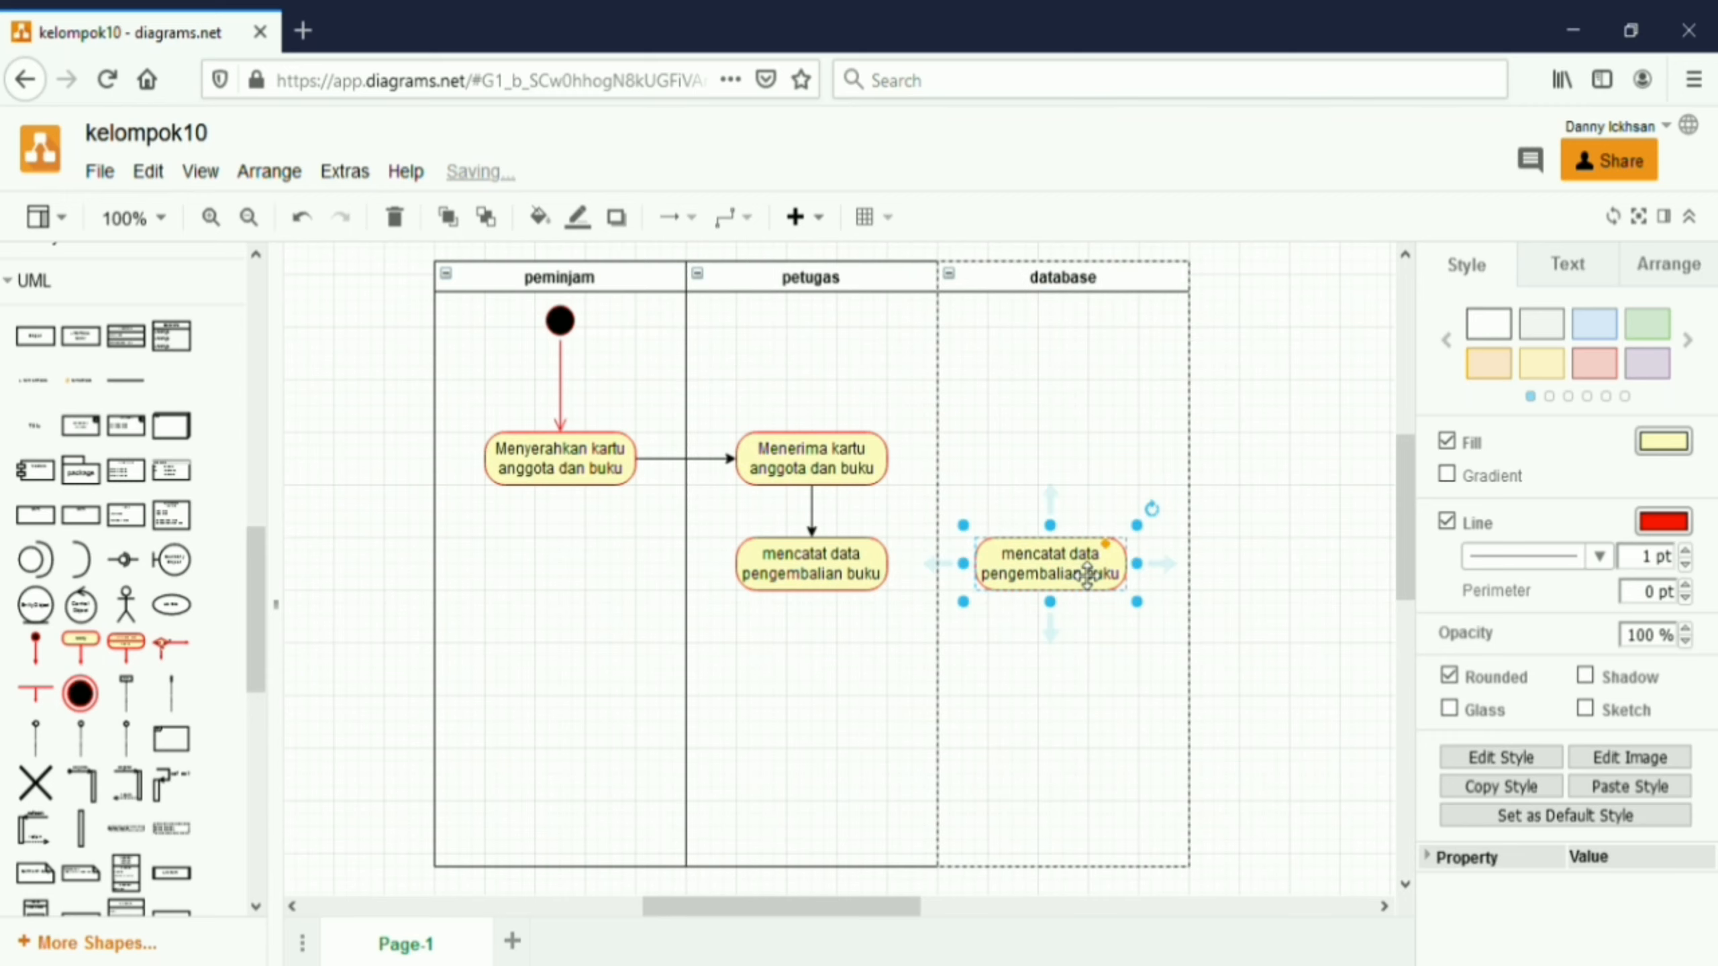
- Replace the label of the database lane's activity with text beginning "simpan d"
double_click(1087, 576)
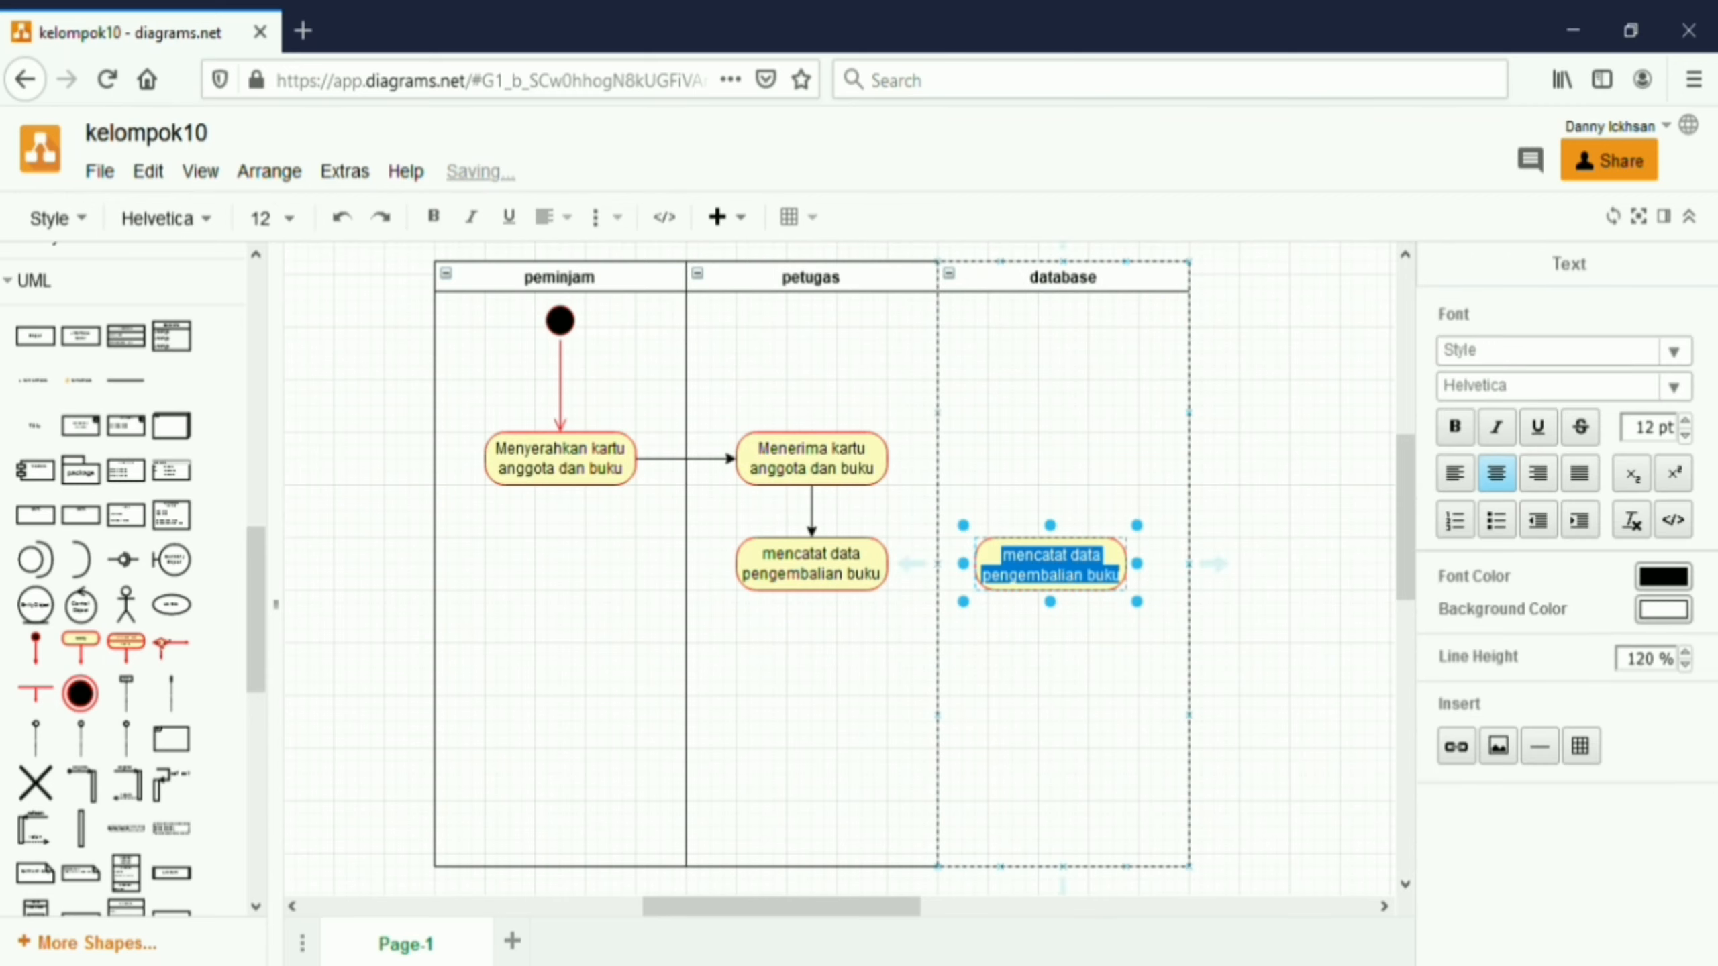
type("simpan d")
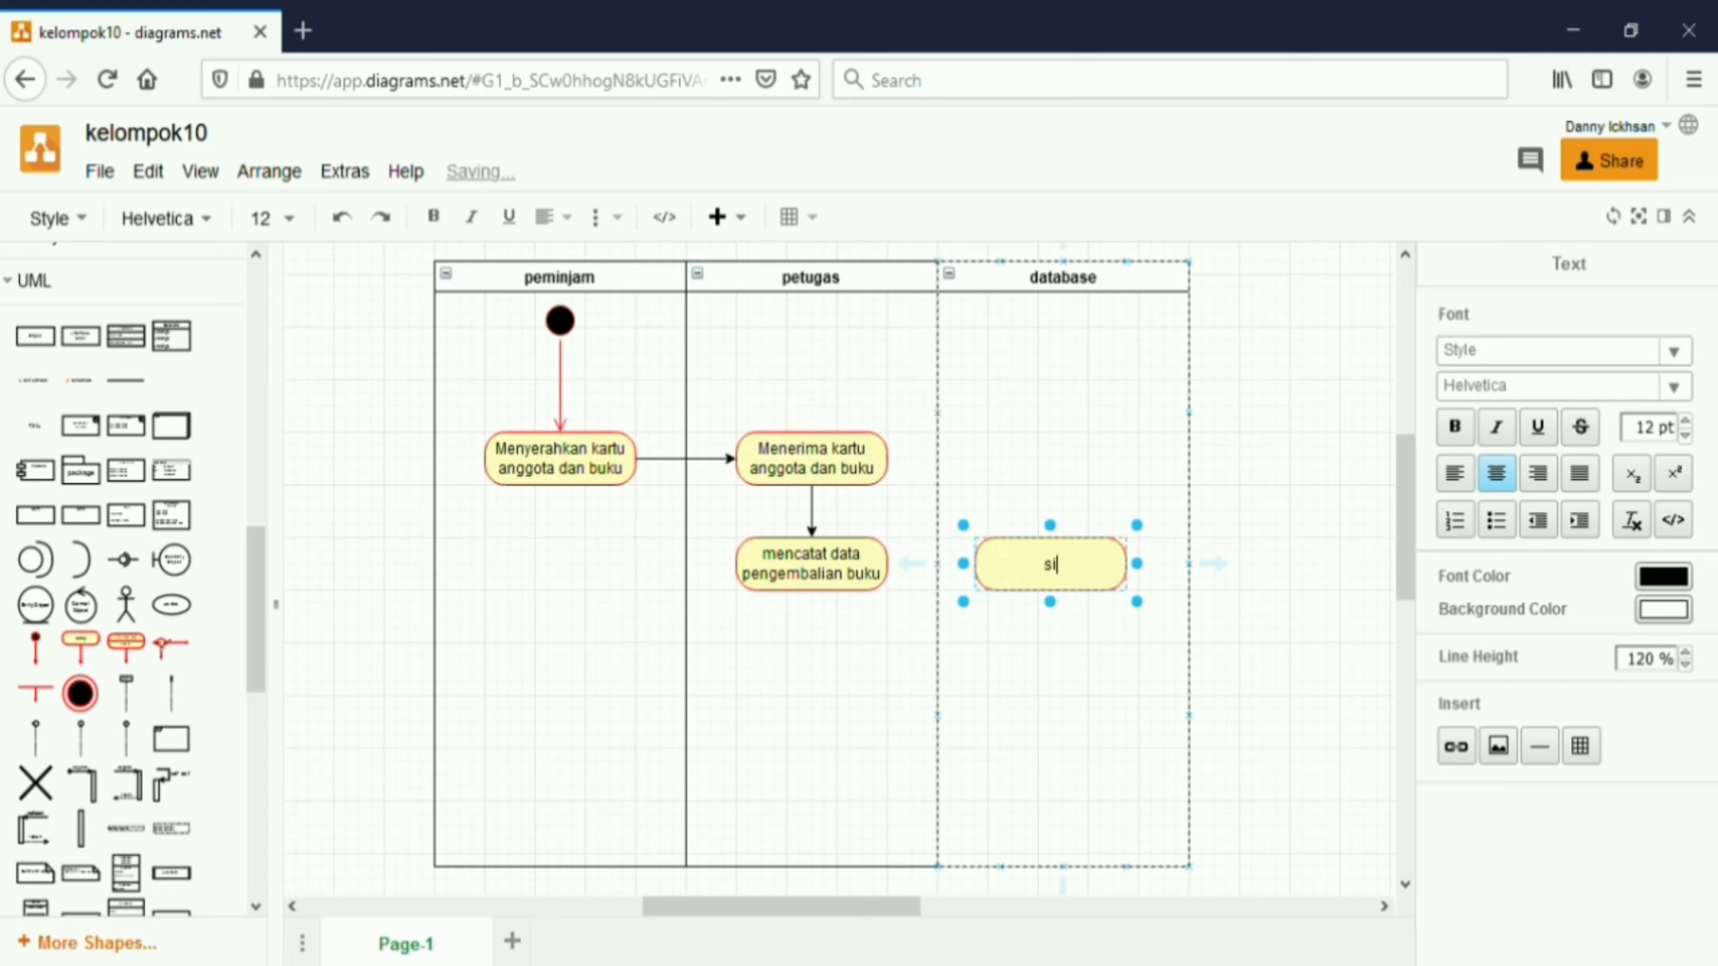